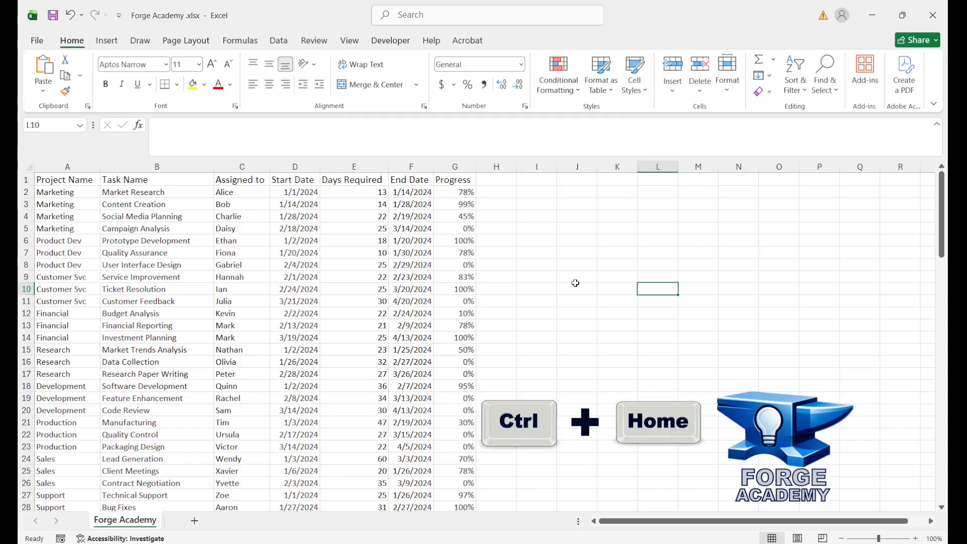
# Convert the whole project data range A1:G103 into a table with headers
pyautogui.hotkey('ctrl', 'Home')
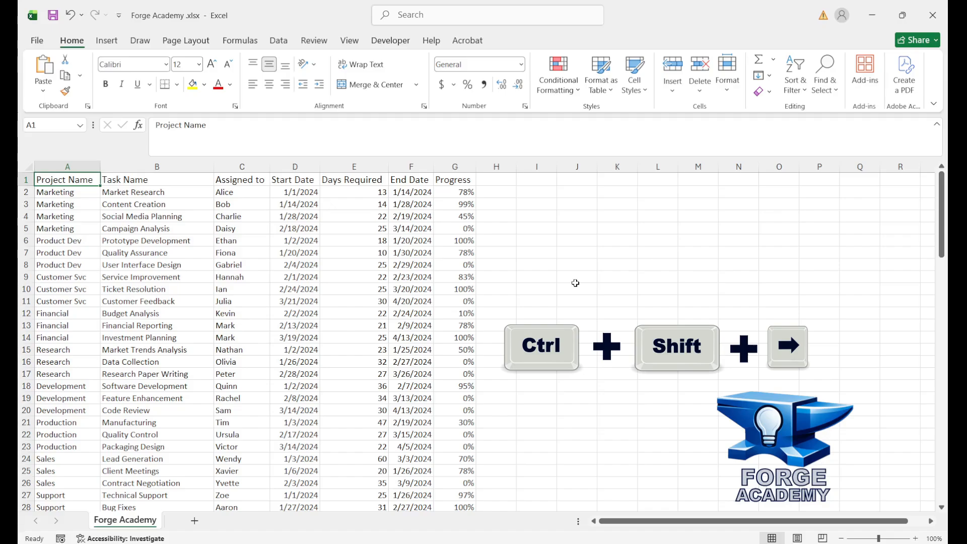
pyautogui.hotkey('ctrl', 'shift', 'Right')
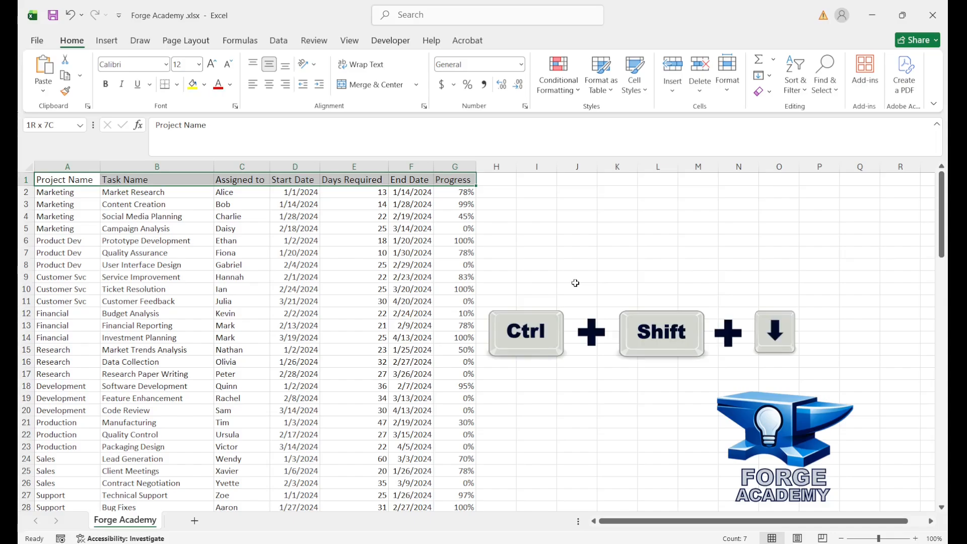
pyautogui.hotkey('ctrl', 'shift', 'Down')
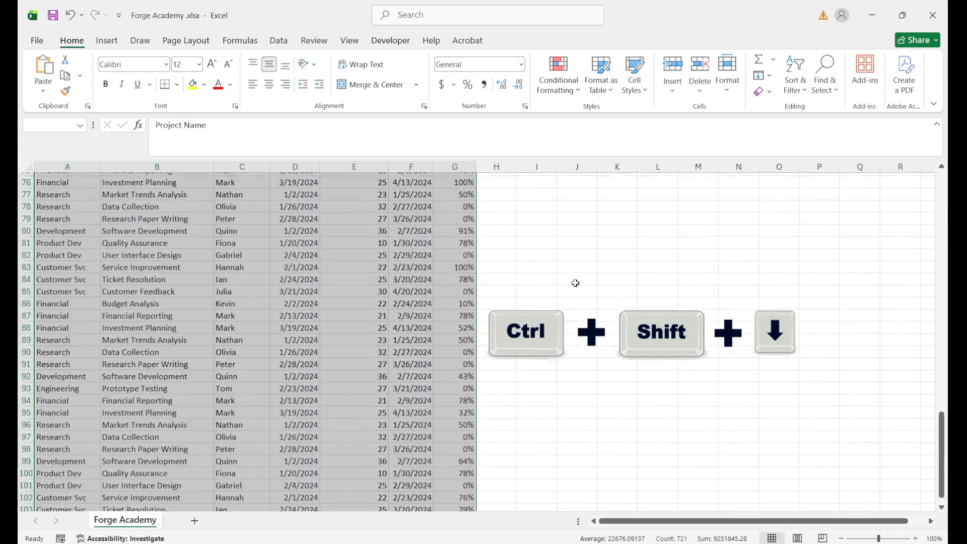
pyautogui.scroll(-2, 576, 283)
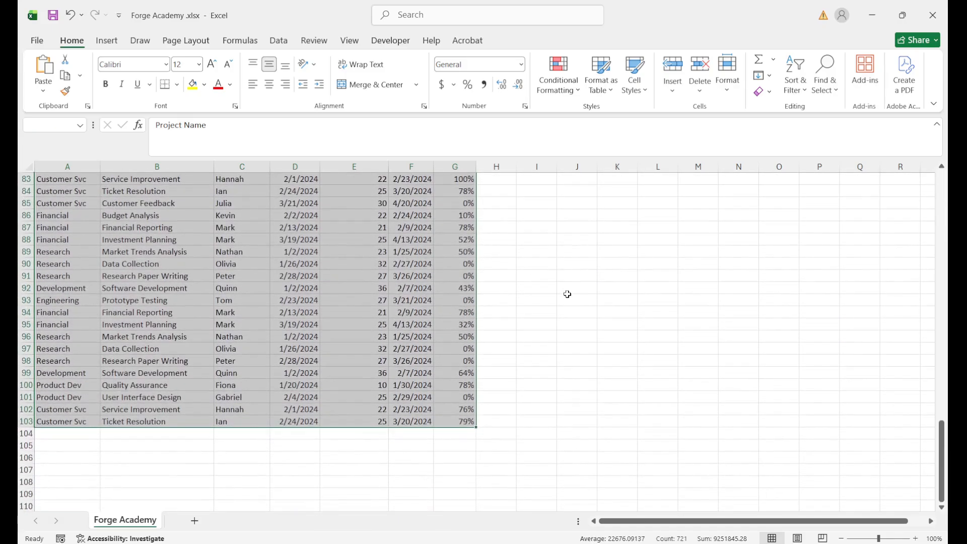
pyautogui.scroll(8, 568, 295)
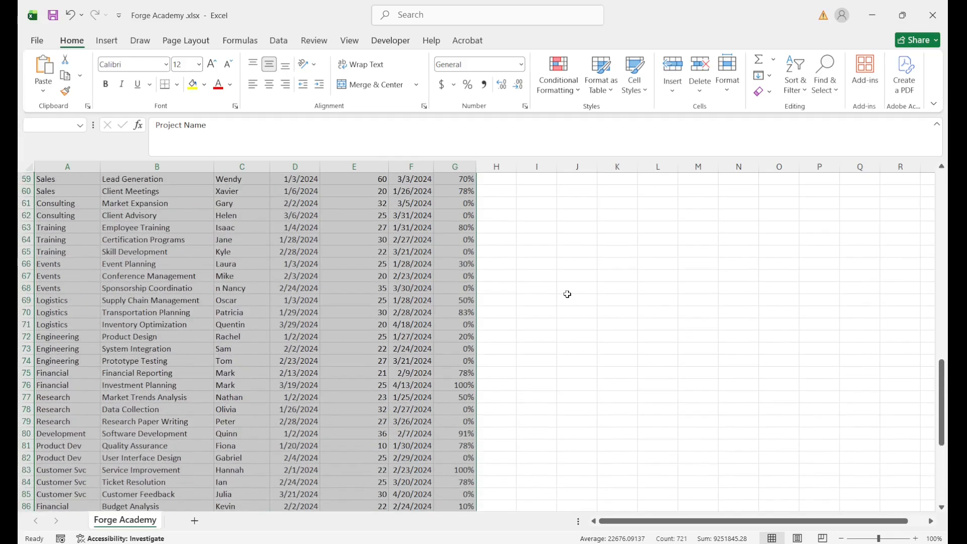
pyautogui.scroll(8, 567, 294)
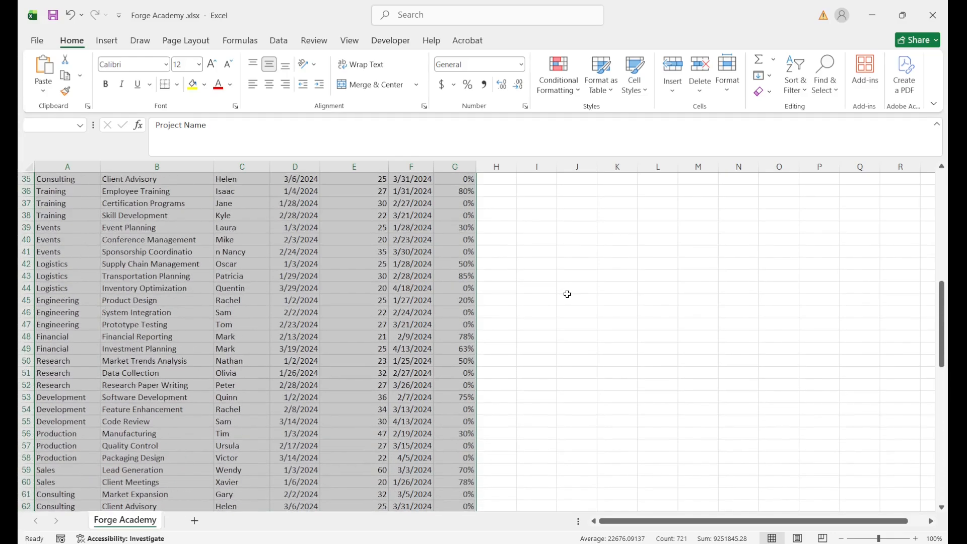
pyautogui.hotkey('ctrl', 't')
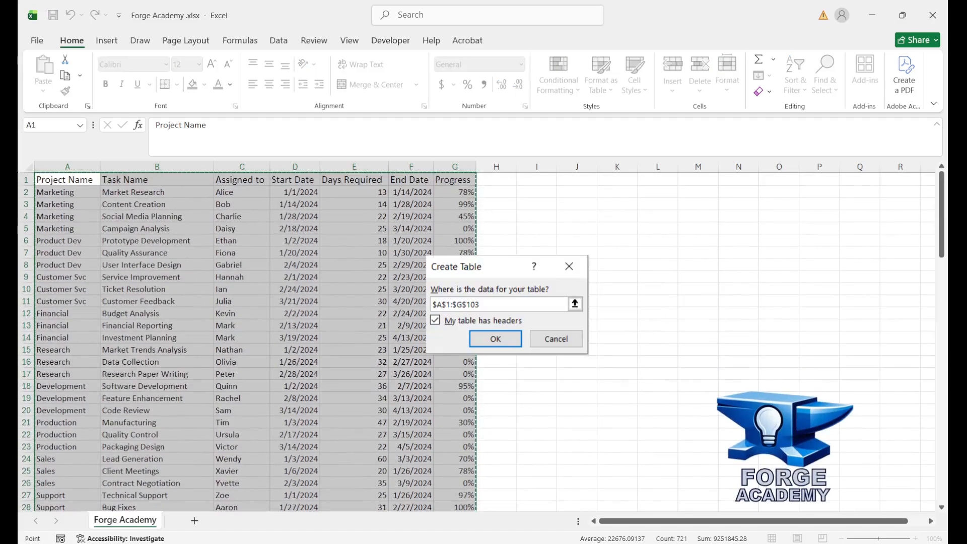
pyautogui.press('Return')
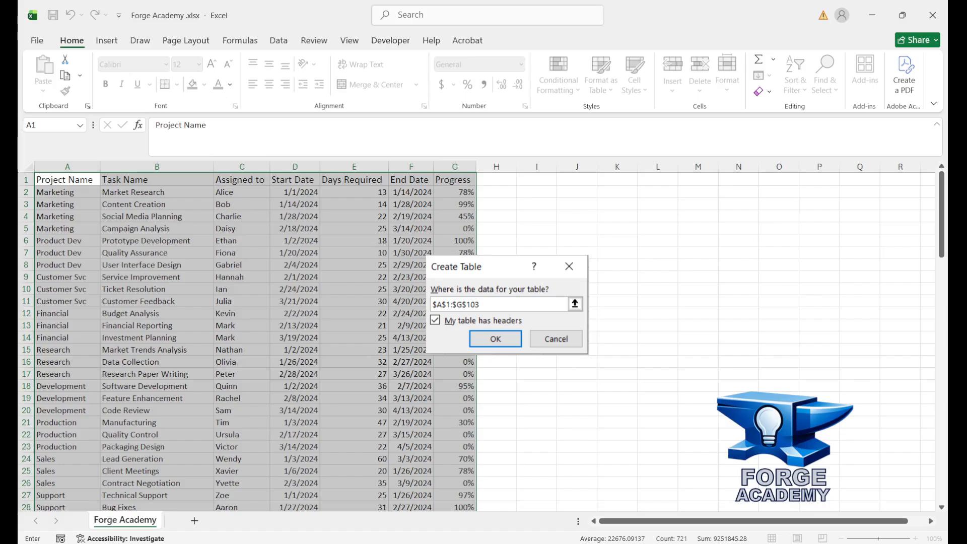
pyautogui.press('Return')
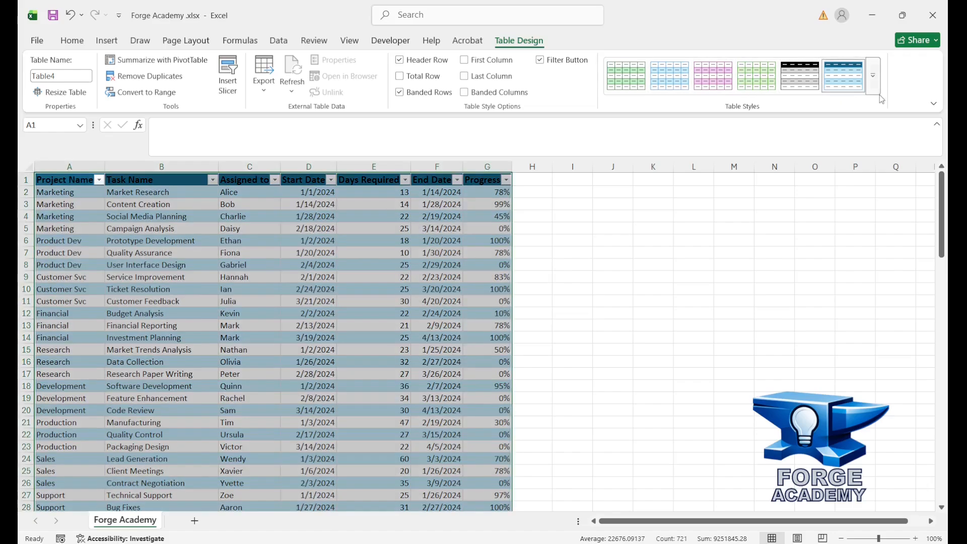
# Apply the bright blue table style with banded rows to the project table
pyautogui.click(861, 96)
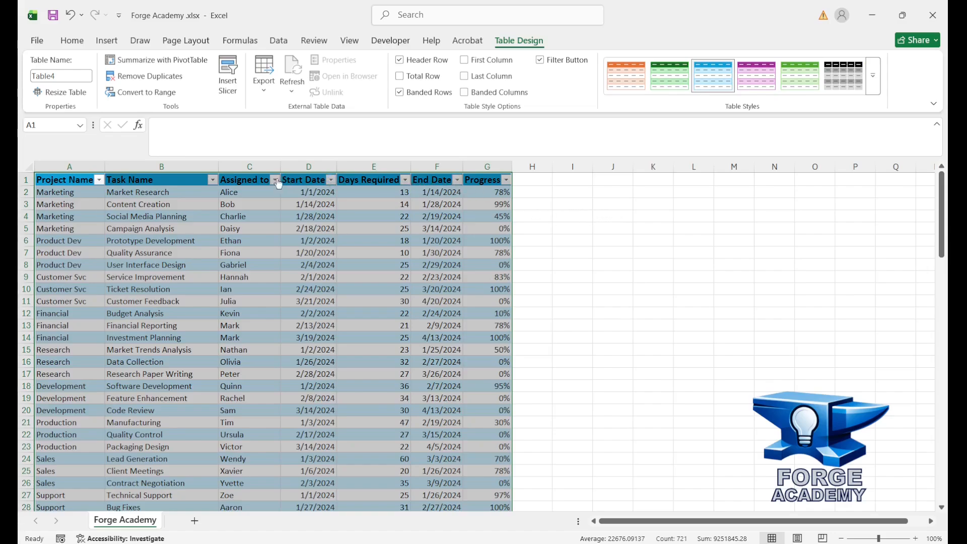
pyautogui.click(524, 231)
pyautogui.click(443, 230)
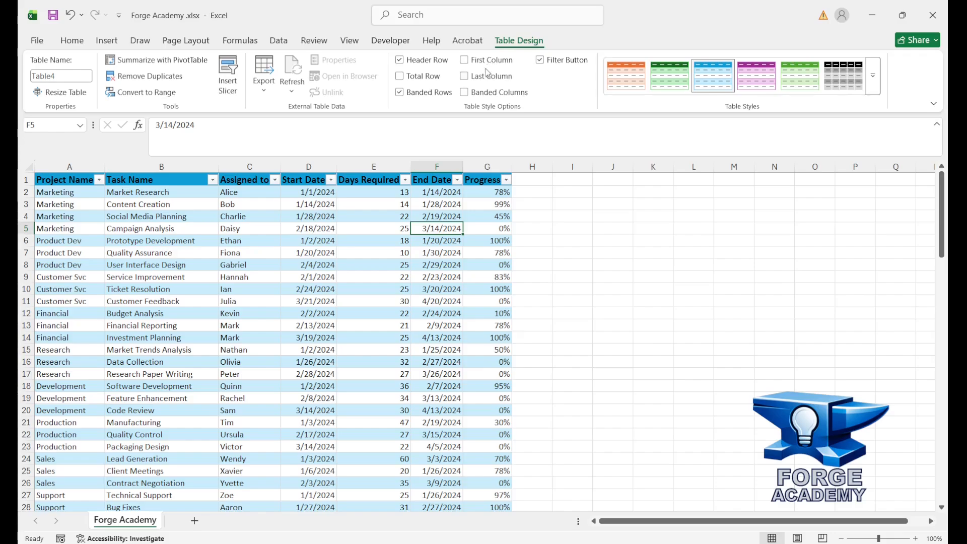
# Try the table's Filter Button, First Column, Last Column and Total Row options, returning each to its original setting
pyautogui.click(551, 60)
pyautogui.click(551, 60)
pyautogui.click(491, 61)
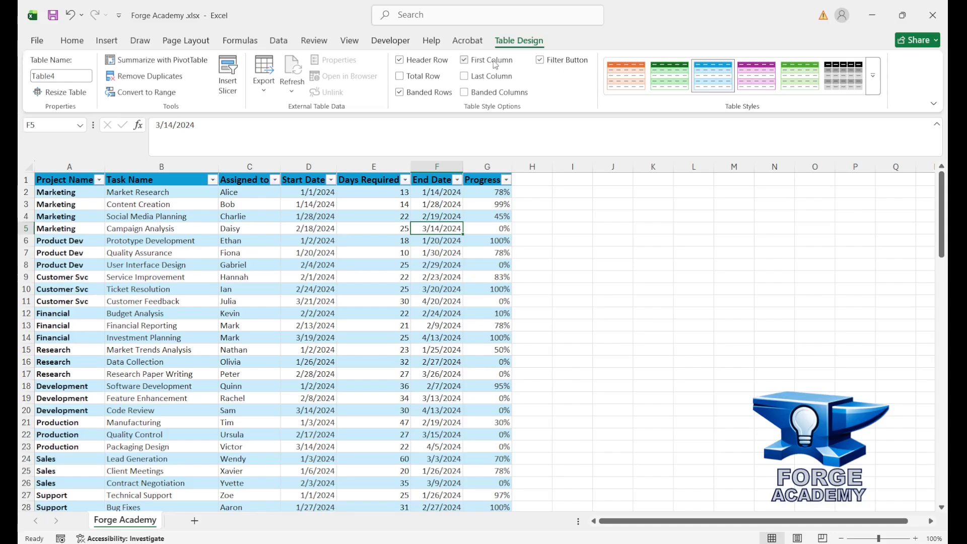
pyautogui.click(491, 63)
pyautogui.click(487, 78)
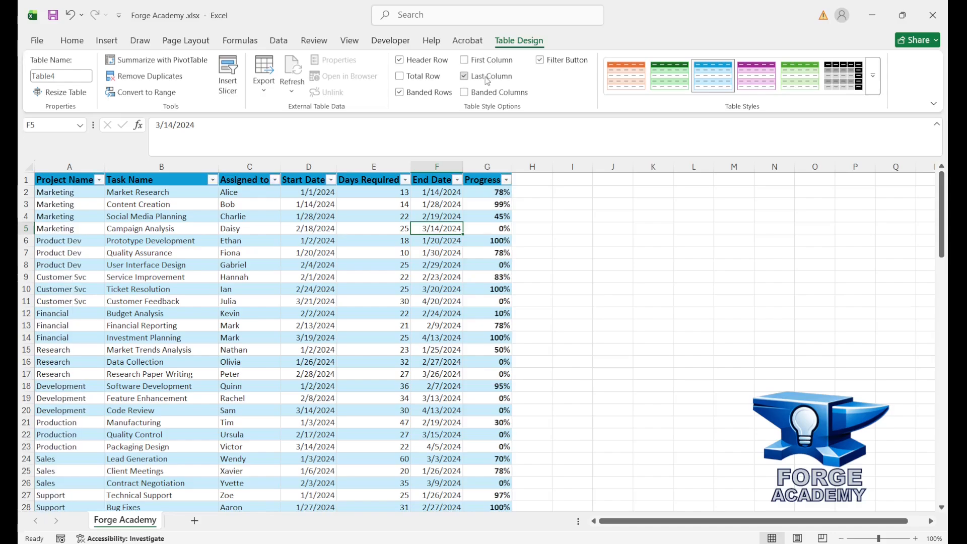
pyautogui.click(488, 78)
pyautogui.click(425, 78)
pyautogui.click(425, 77)
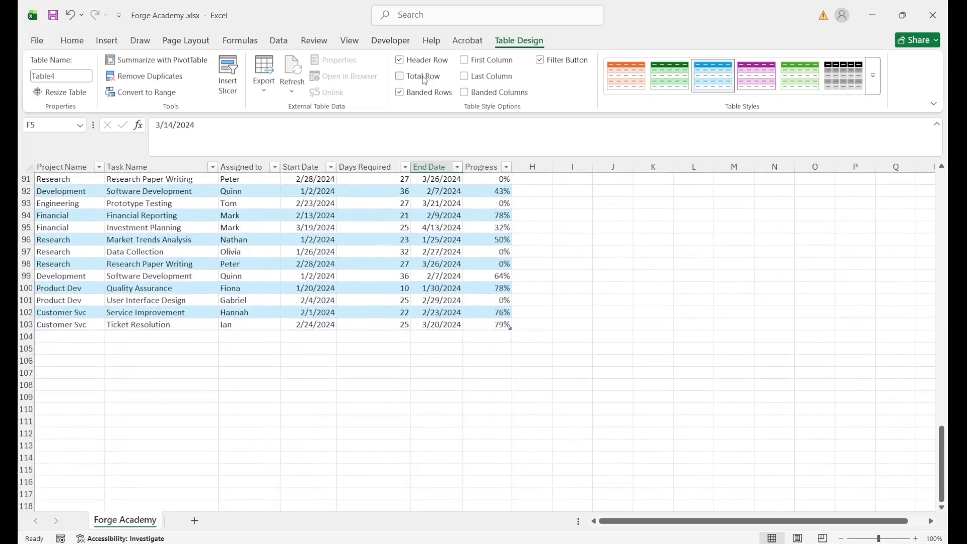
pyautogui.scroll(7, 449, 232)
pyautogui.click(450, 235)
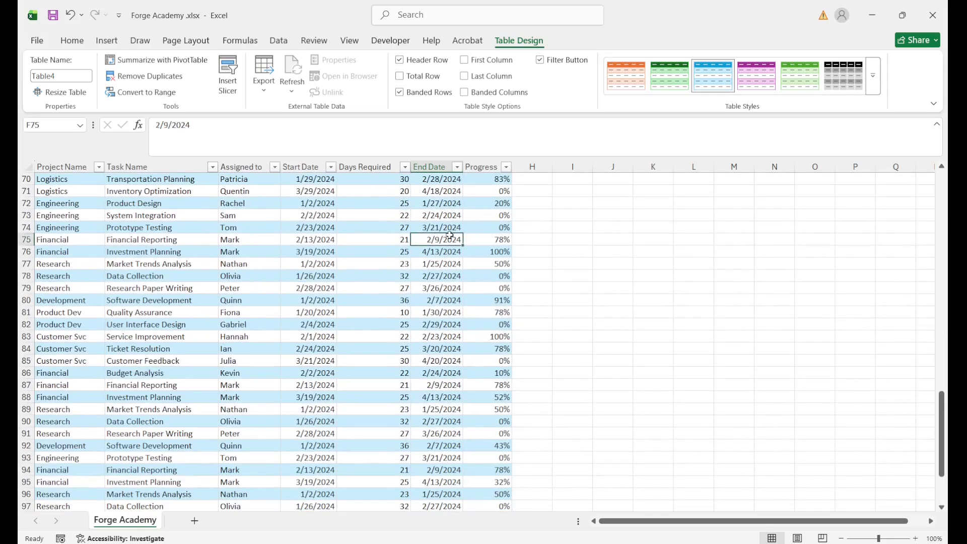
pyautogui.scroll(20, 450, 235)
pyautogui.click(450, 204)
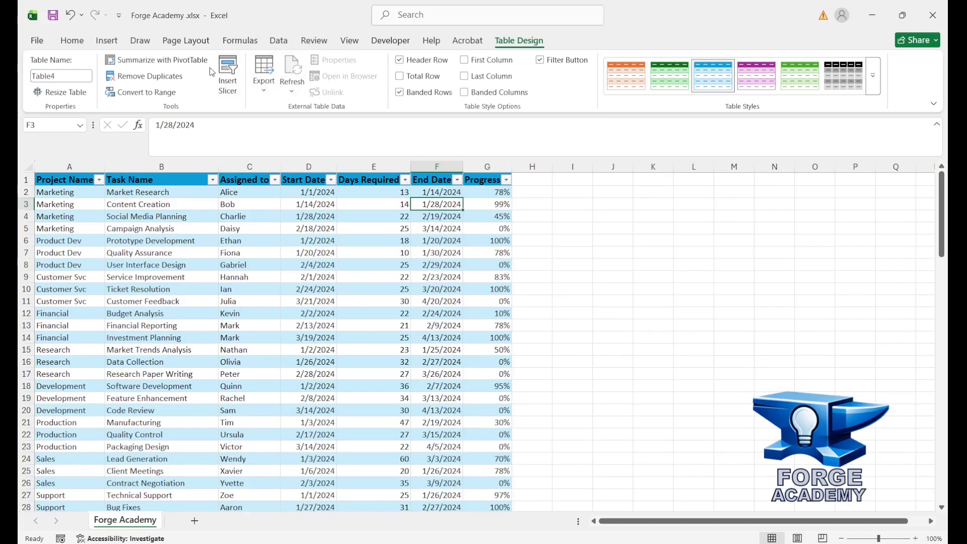
# Insert slicers for Project Name and Task Name and place them side by side in the empty area beside the table
pyautogui.click(226, 76)
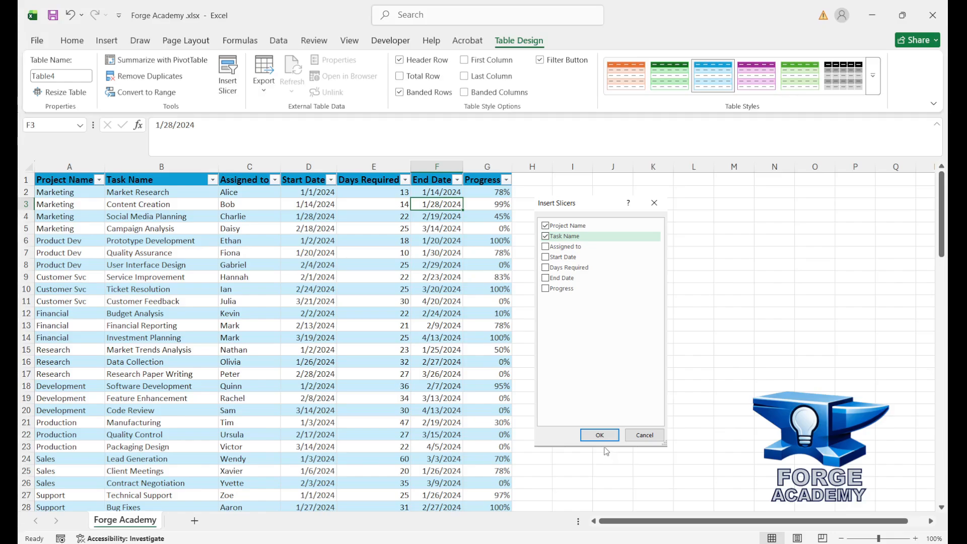
pyautogui.click(602, 436)
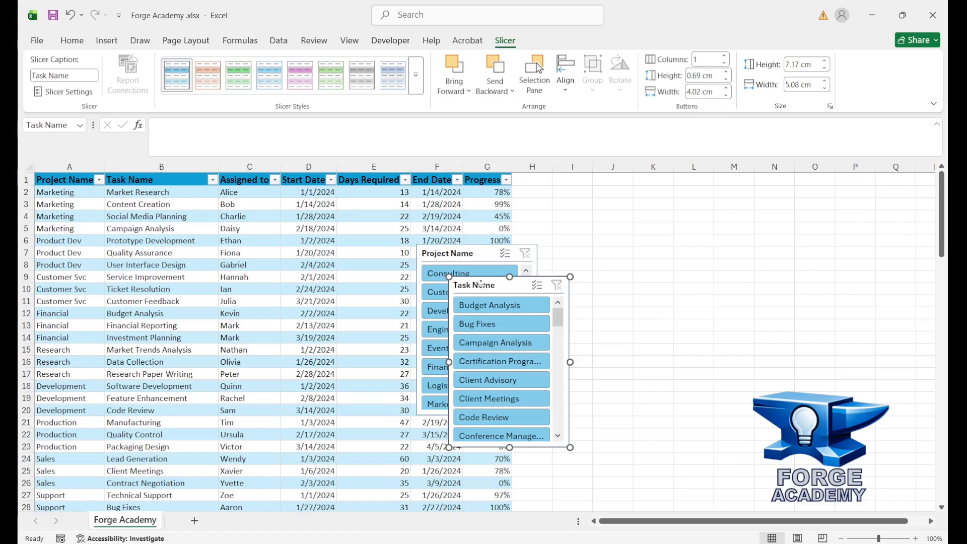
pyautogui.moveTo(481, 283); pyautogui.dragTo(691, 232)
pyautogui.moveTo(452, 254); pyautogui.dragTo(563, 226)
pyautogui.moveTo(690, 236); pyautogui.dragTo(699, 208)
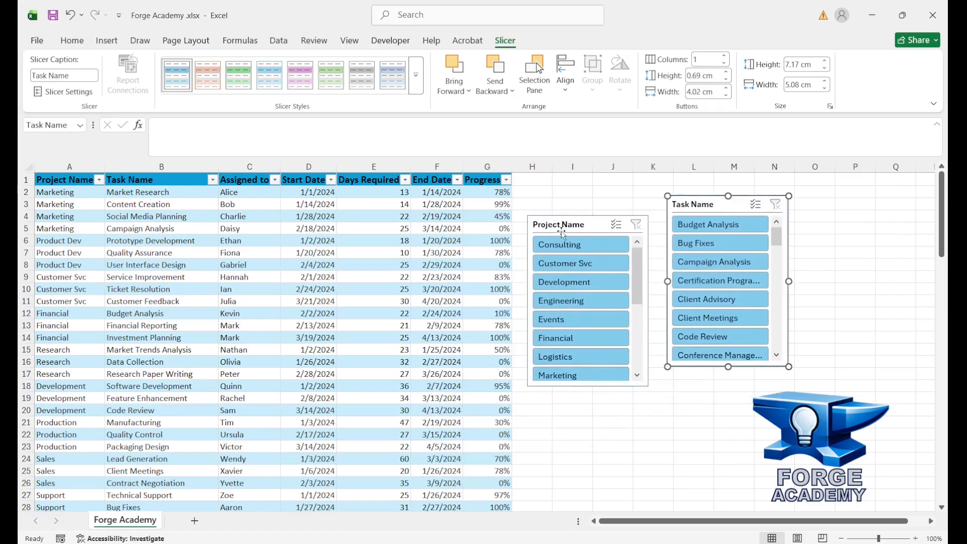
pyautogui.moveTo(563, 233); pyautogui.dragTo(565, 223)
pyautogui.moveTo(689, 204); pyautogui.dragTo(707, 218)
pyautogui.moveTo(575, 220); pyautogui.dragTo(578, 226)
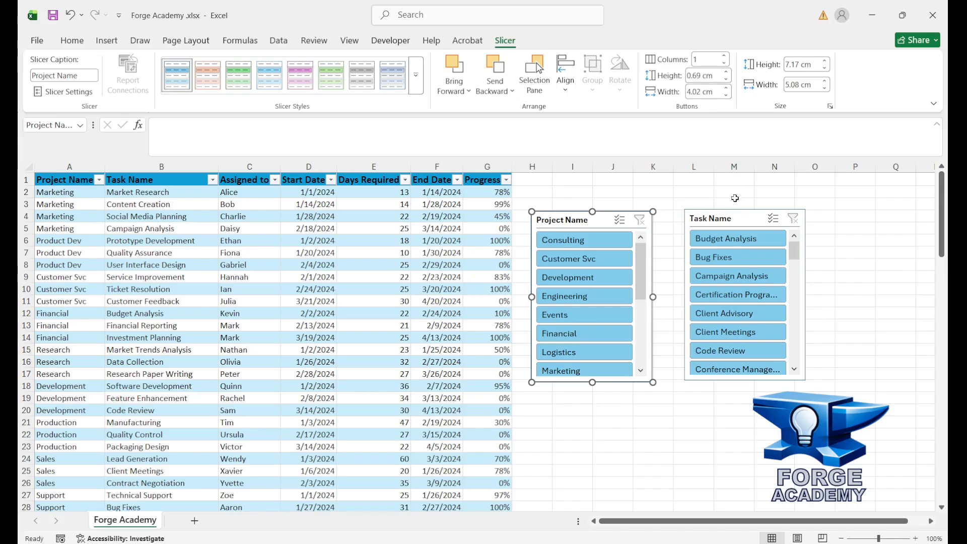
# Select the Project Name and Task Name slicers together and clear the selection
pyautogui.keyDown('ctrl'); pyautogui.click(731, 219); pyautogui.keyUp('ctrl')
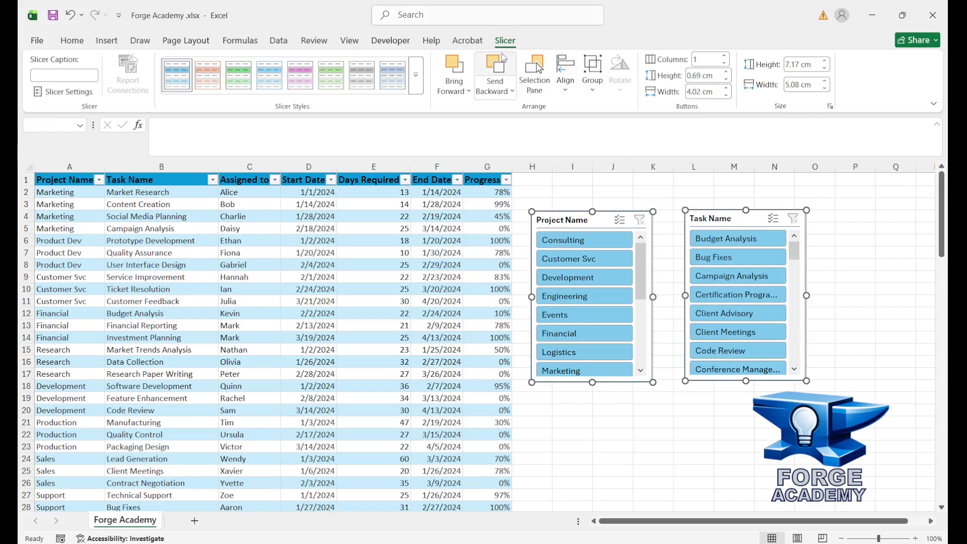
pyautogui.click(650, 192)
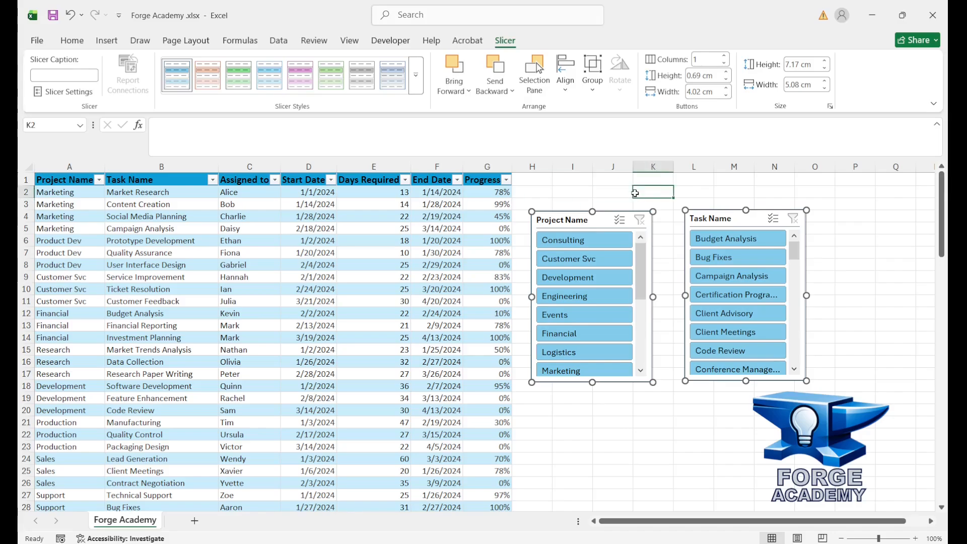
pyautogui.click(580, 228)
pyautogui.keyDown('ctrl'); pyautogui.click(711, 222); pyautogui.keyUp('ctrl')
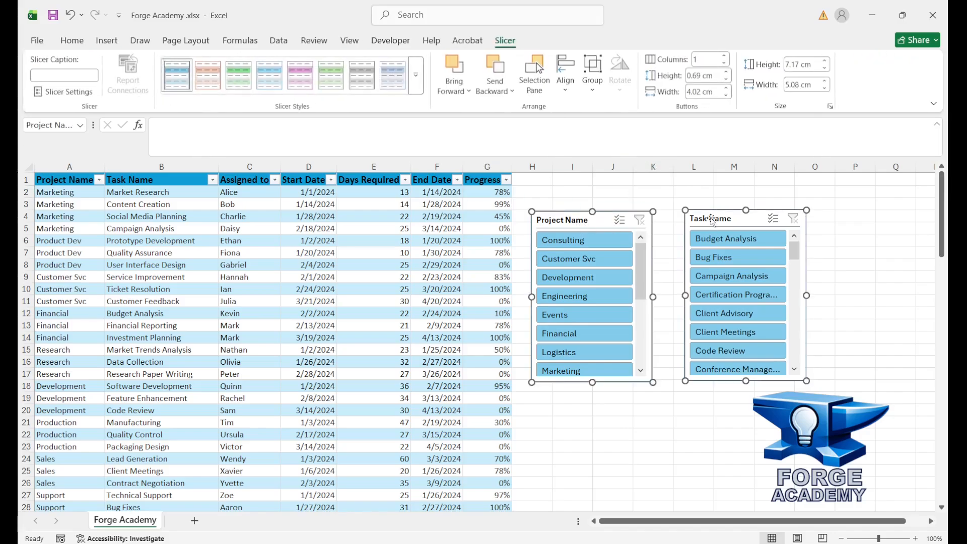
pyautogui.click(573, 192)
# Apply the light green slicer style to the Project Name slicer
pyautogui.click(559, 218)
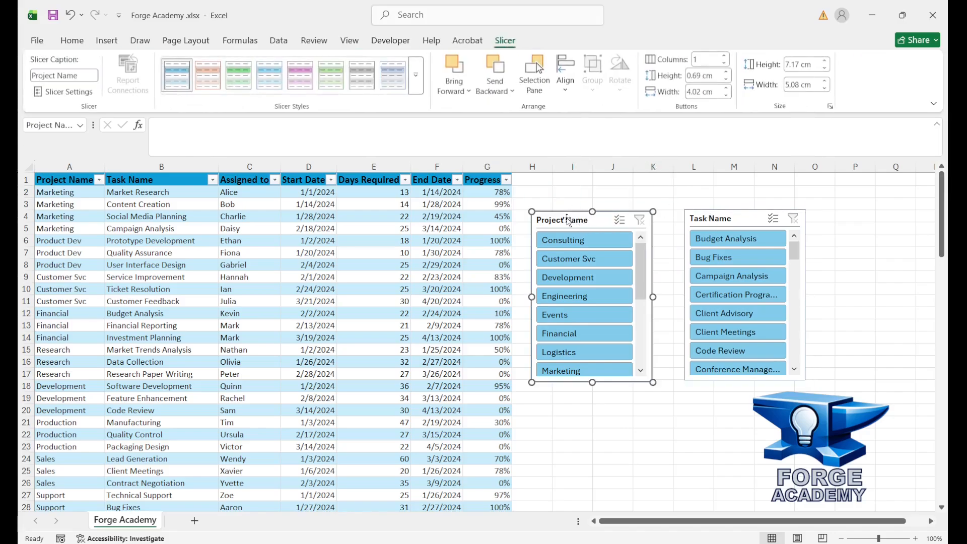
pyautogui.click(269, 75)
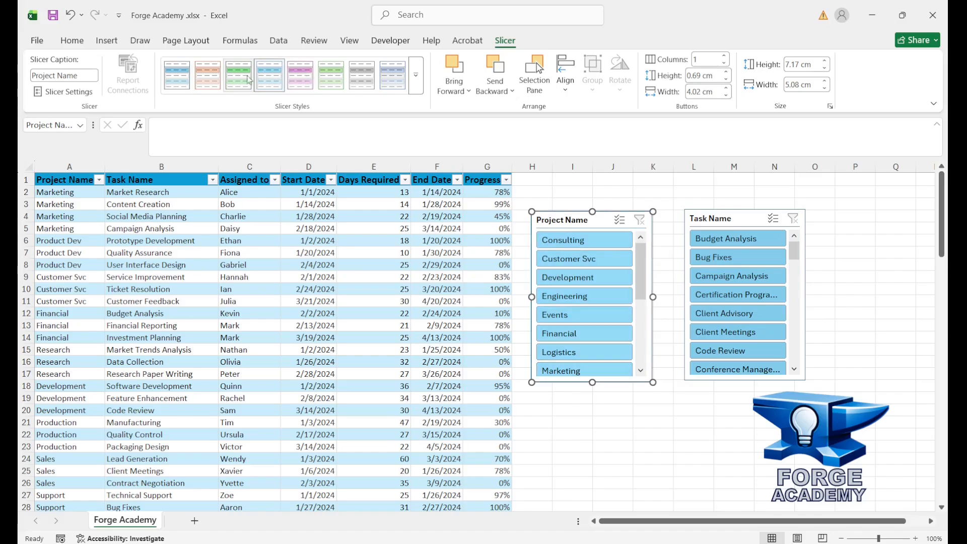
pyautogui.click(237, 79)
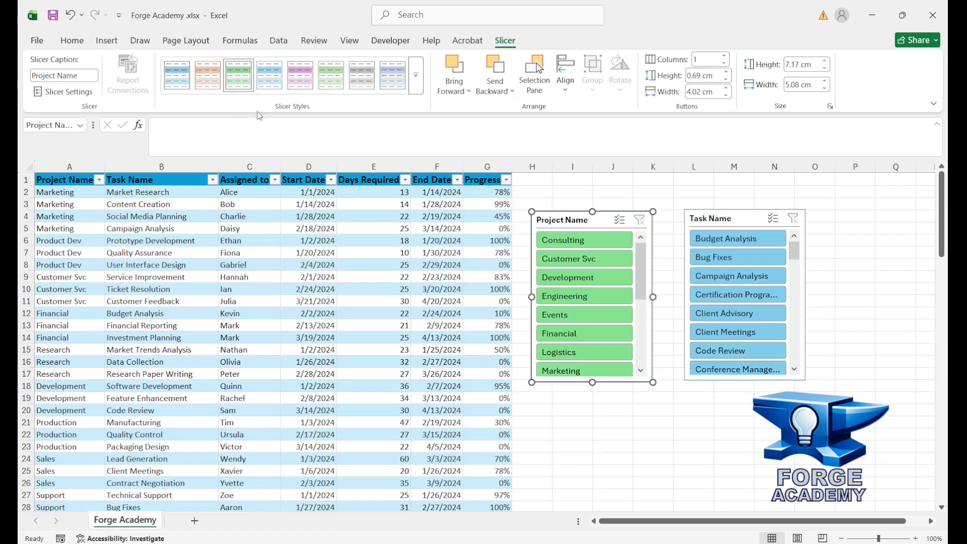
pyautogui.click(269, 75)
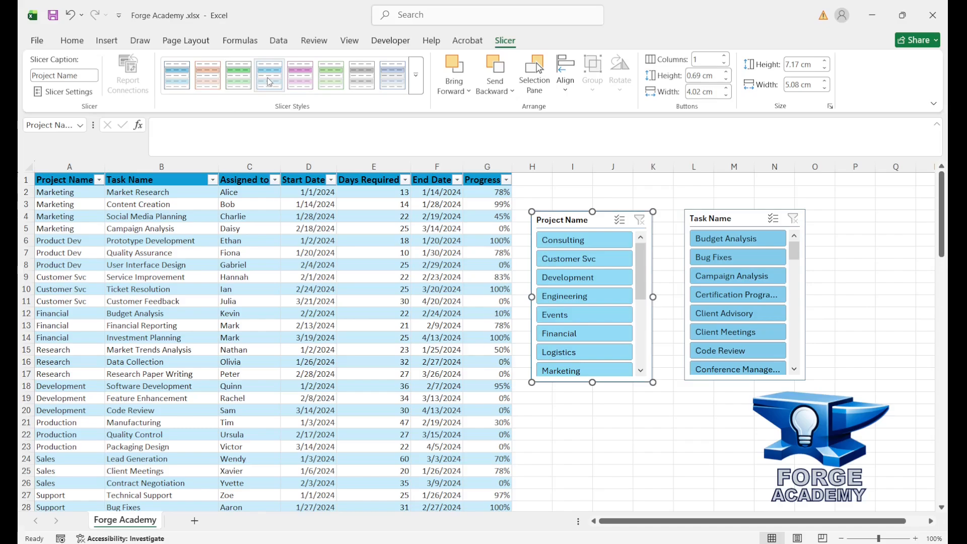
pyautogui.click(238, 75)
# Apply the periwinkle-blue slicer style to the Task Name slicer and move it slightly closer to the Project Name slicer
pyautogui.click(743, 220)
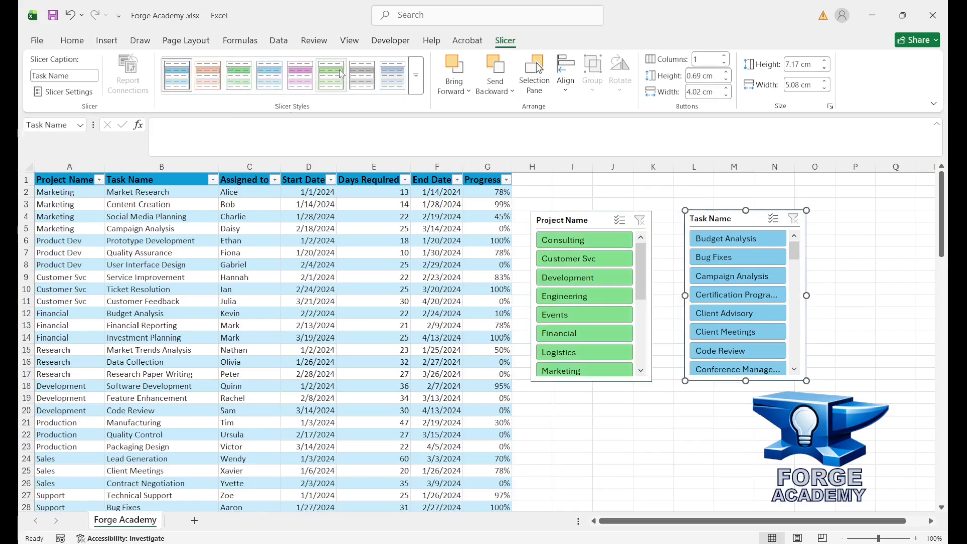
pyautogui.click(393, 76)
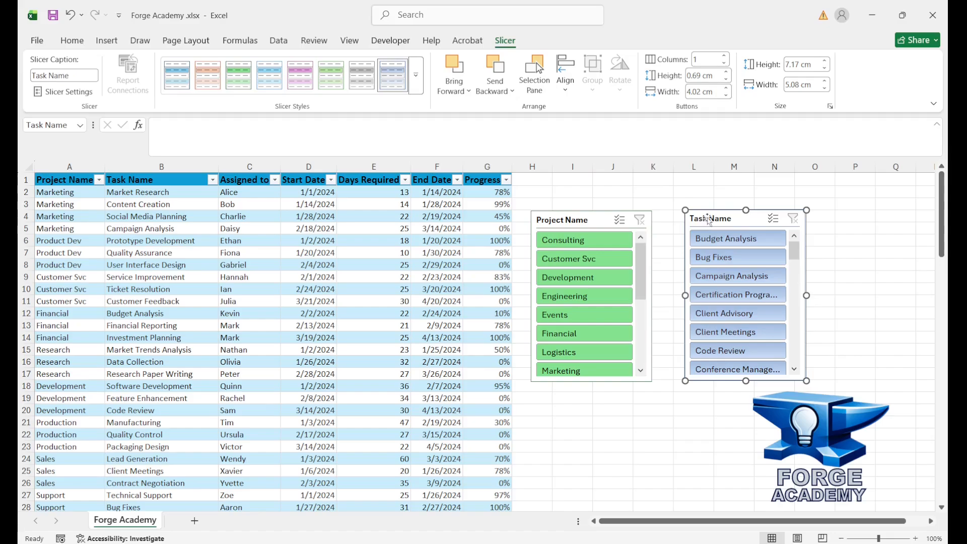
pyautogui.moveTo(705, 222); pyautogui.dragTo(695, 223)
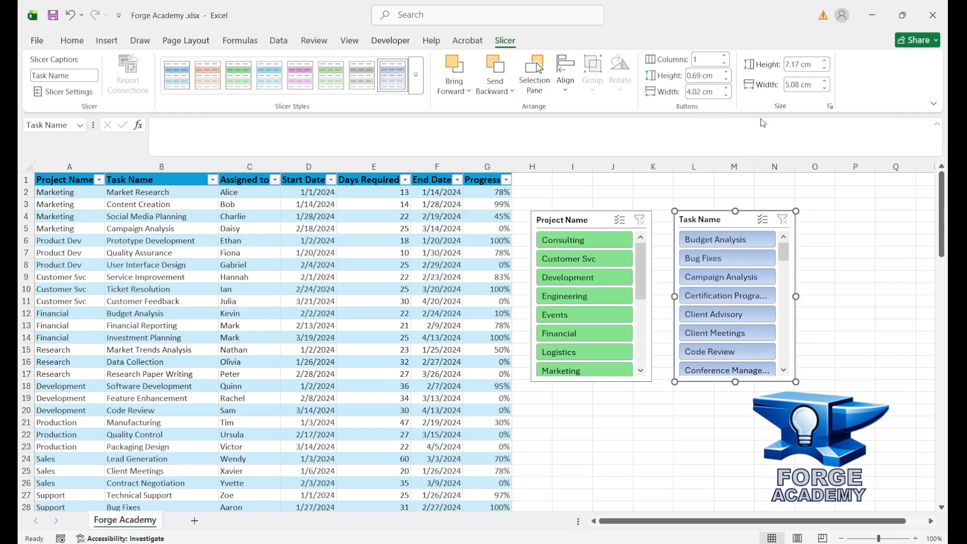
# Set both slicers to show their buttons in 2 columns
pyautogui.keyDown('ctrl'); pyautogui.click(590, 216); pyautogui.keyUp('ctrl')
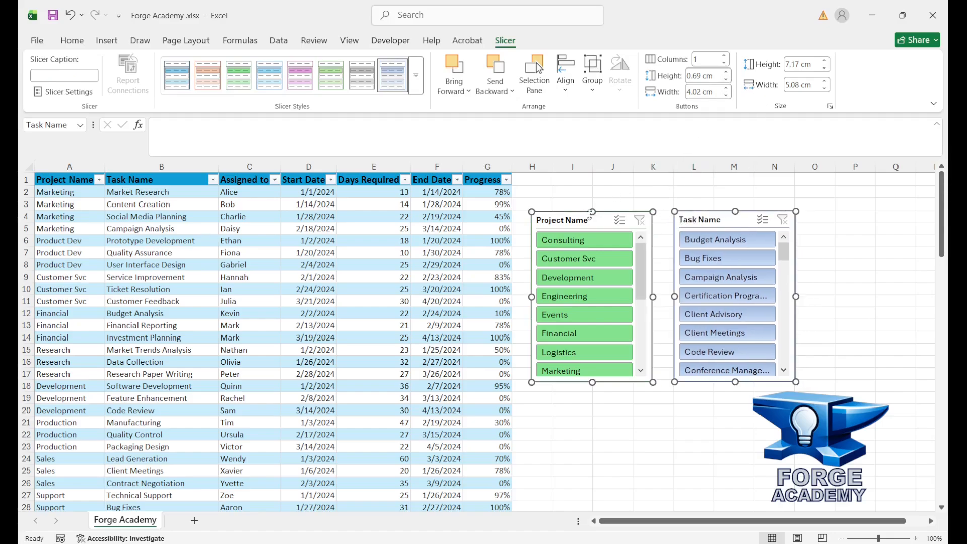
pyautogui.click(707, 59)
pyautogui.write('2')
pyautogui.press('Return')
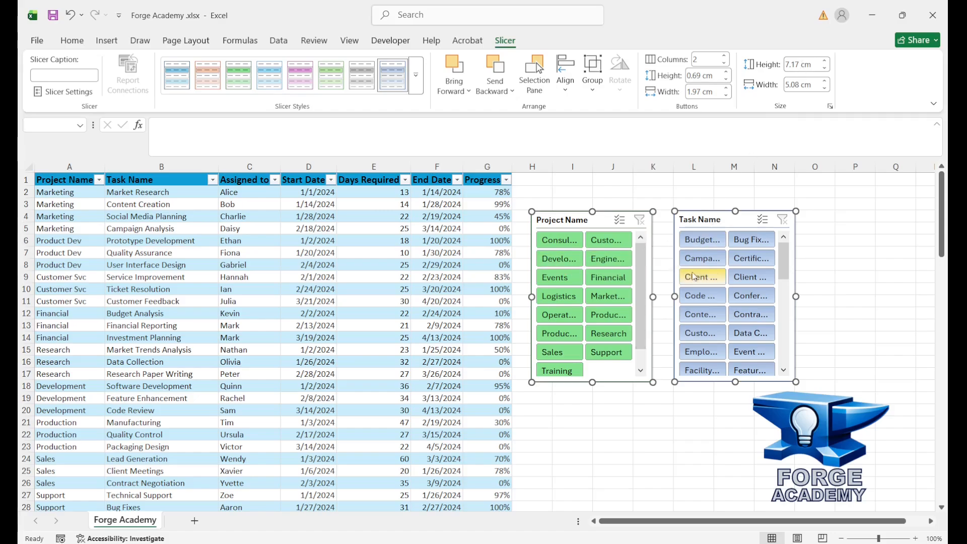
# Resize both slicers to a height of 9 cm and a width of 7 cm
pyautogui.click(803, 64)
pyautogui.write('9')
pyautogui.press('Return')
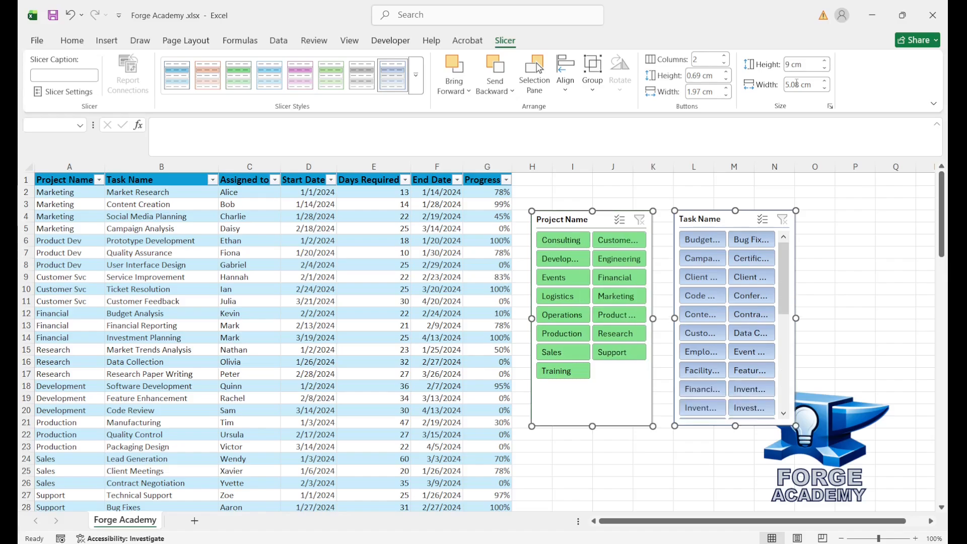
pyautogui.click(797, 83)
pyautogui.write('7')
pyautogui.press('Return')
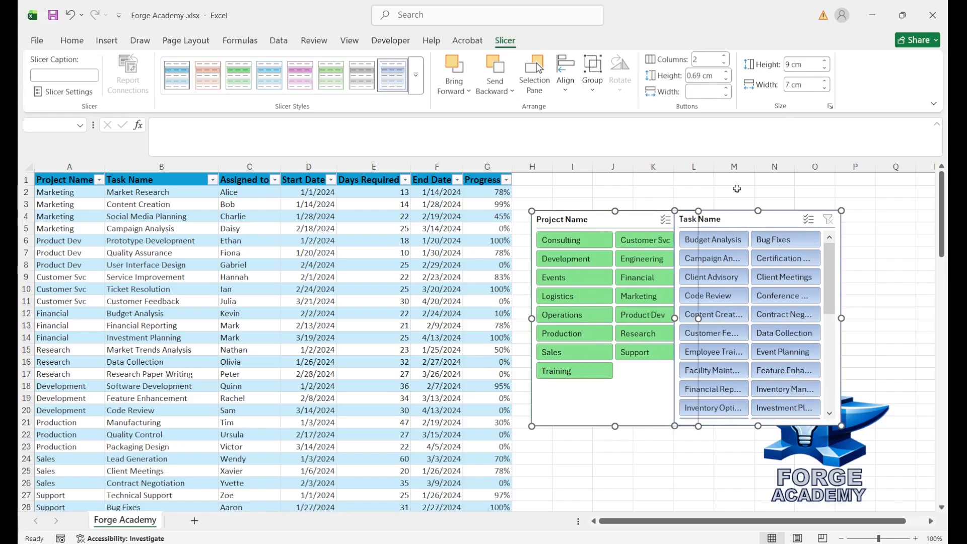
# Move the Task Name and Project Name slicers up near the header row, side by side without overlapping
pyautogui.click(727, 202)
pyautogui.moveTo(725, 219); pyautogui.dragTo(747, 184)
pyautogui.click(631, 219)
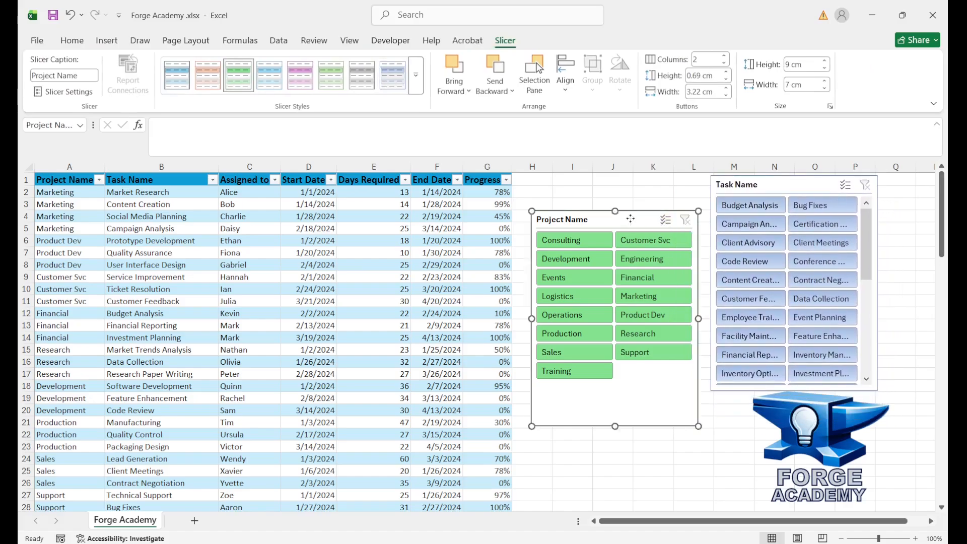
pyautogui.moveTo(630, 219); pyautogui.dragTo(634, 185)
# Filter the table by one project at a time, from Engineering through Development, Events, Logistics, Product Dev and Marketing to Financial
pyautogui.click(622, 230)
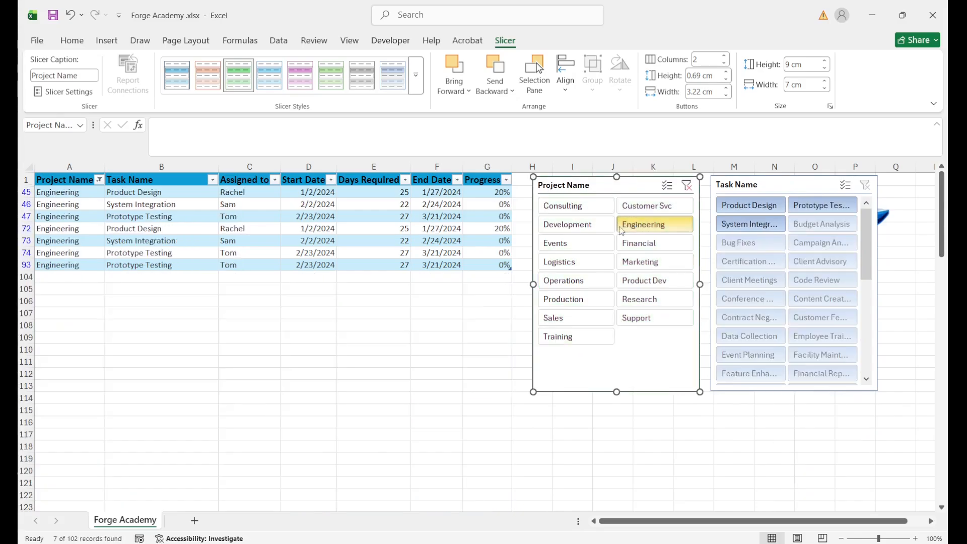
pyautogui.click(575, 225)
pyautogui.click(580, 243)
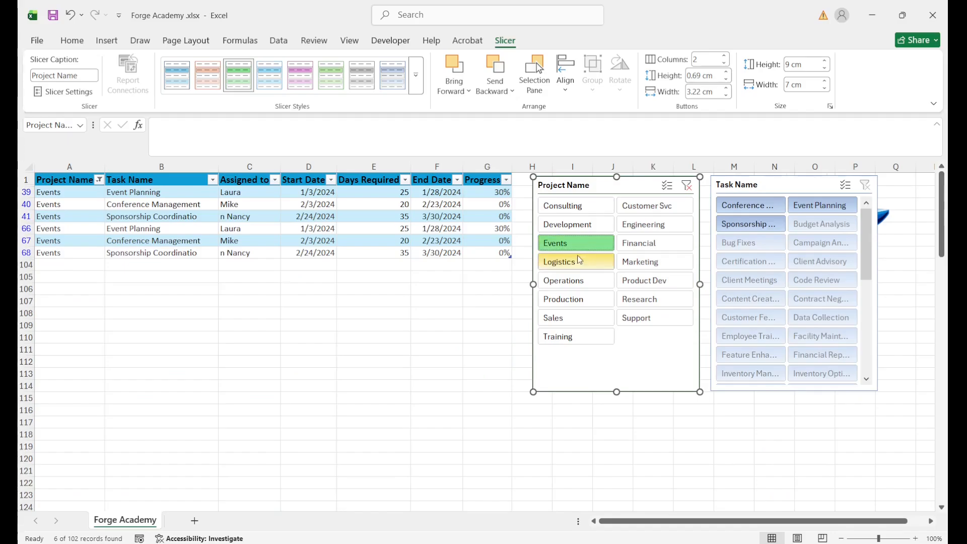
pyautogui.click(579, 260)
pyautogui.click(652, 281)
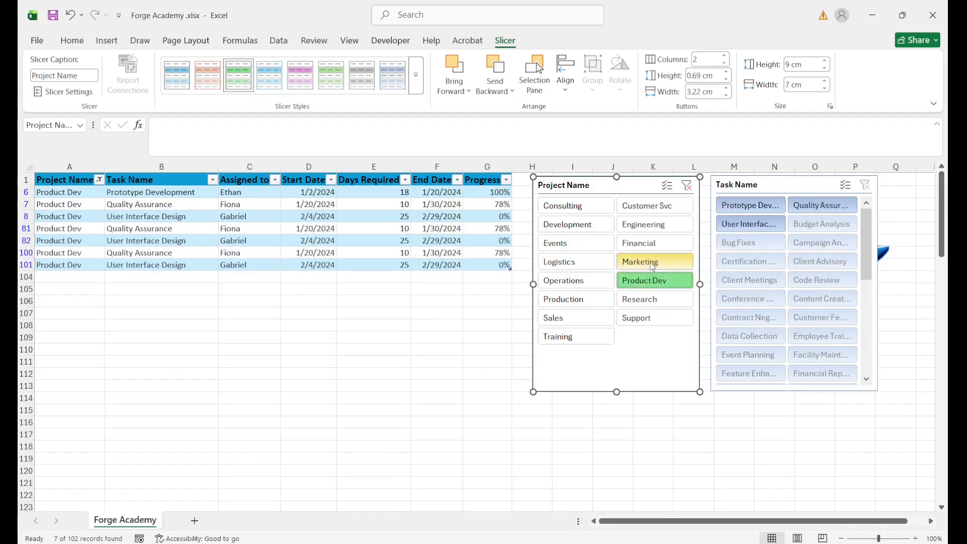
pyautogui.click(653, 266)
pyautogui.click(624, 245)
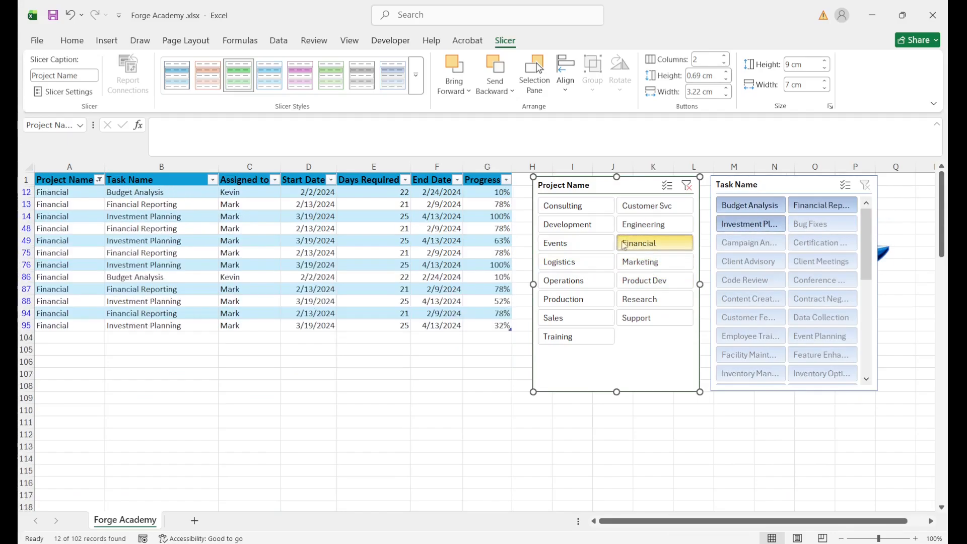
# Filter the table by Development, Events, Development, Customer Svc and Engineering in turn, and clear the Project Name filter
pyautogui.click(574, 225)
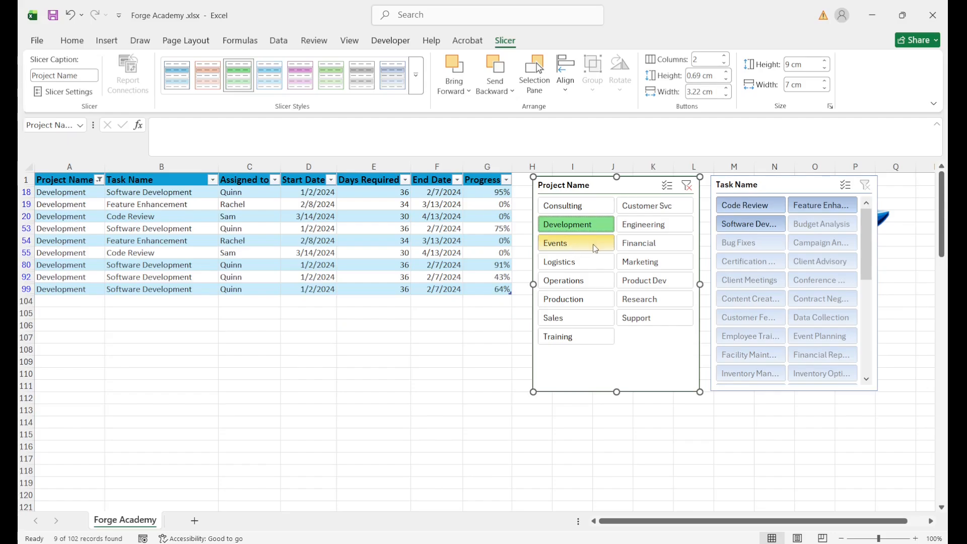
pyautogui.click(589, 248)
pyautogui.click(592, 223)
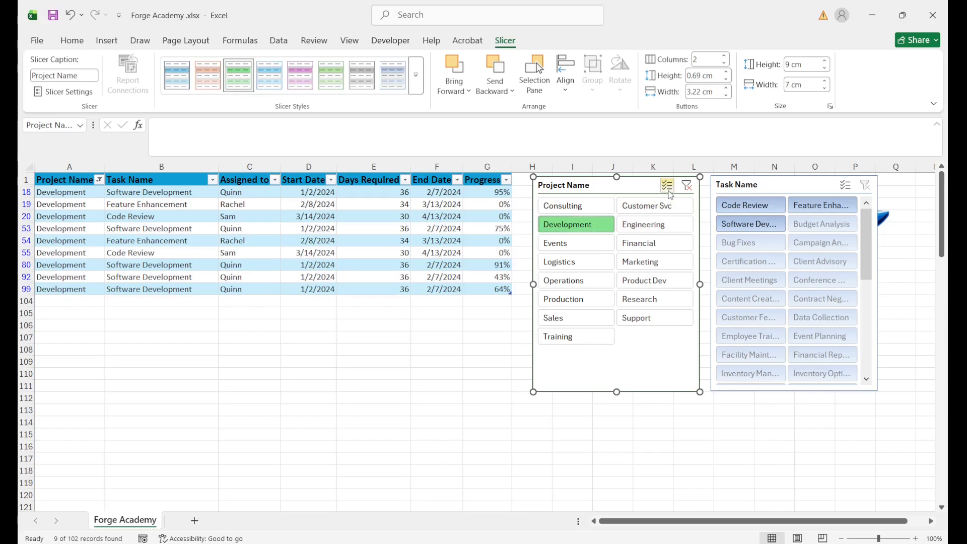
pyautogui.click(664, 205)
pyautogui.click(676, 223)
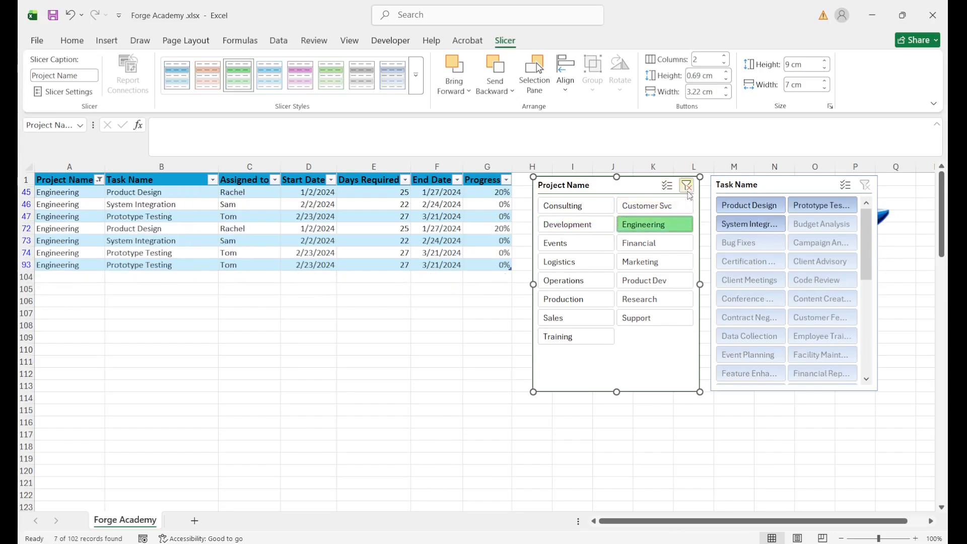
pyautogui.click(687, 186)
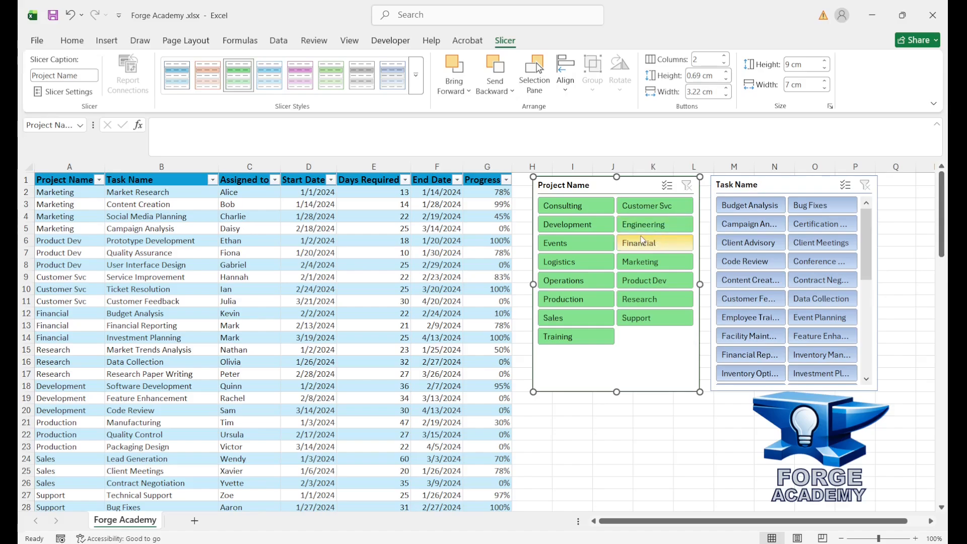
# Using multi-select, exclude Customer Svc, Development, Events, Logistics, Operations, Research, Support and Consulting from the Project Name slicer, and clear the filter
pyautogui.click(668, 186)
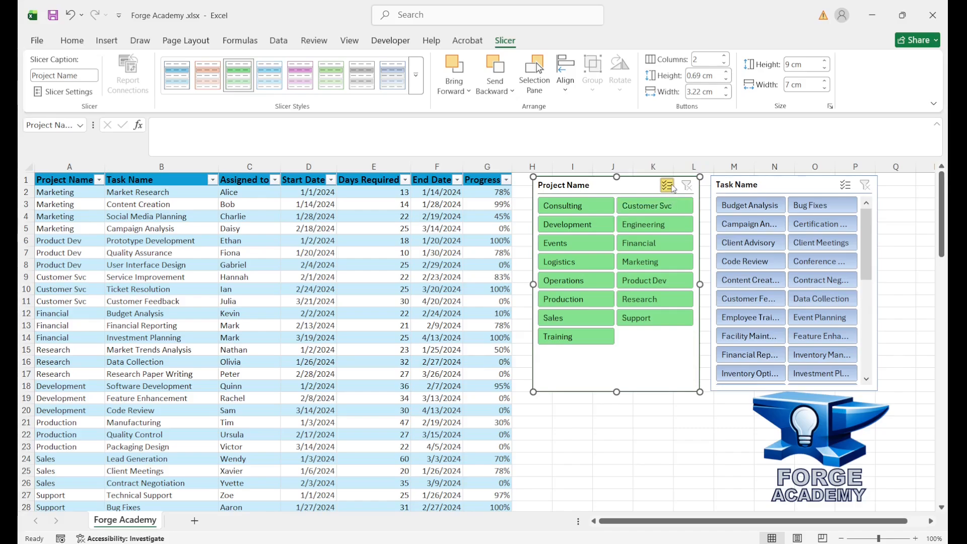
pyautogui.click(647, 205)
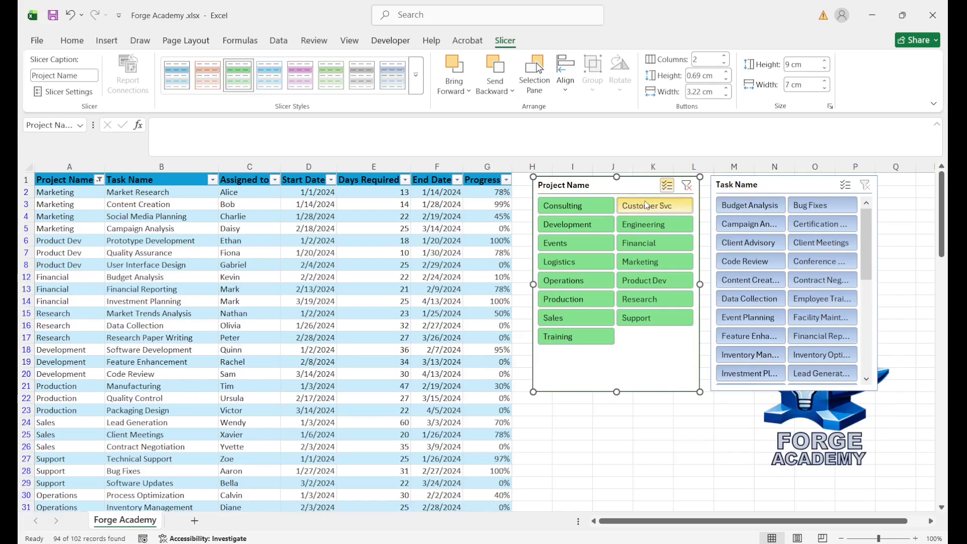
pyautogui.click(591, 229)
pyautogui.click(582, 243)
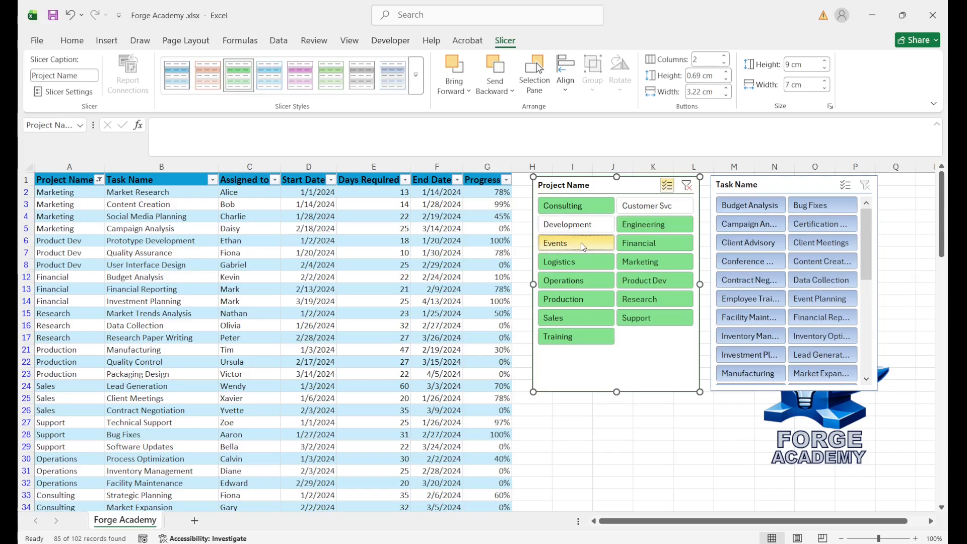
pyautogui.click(574, 264)
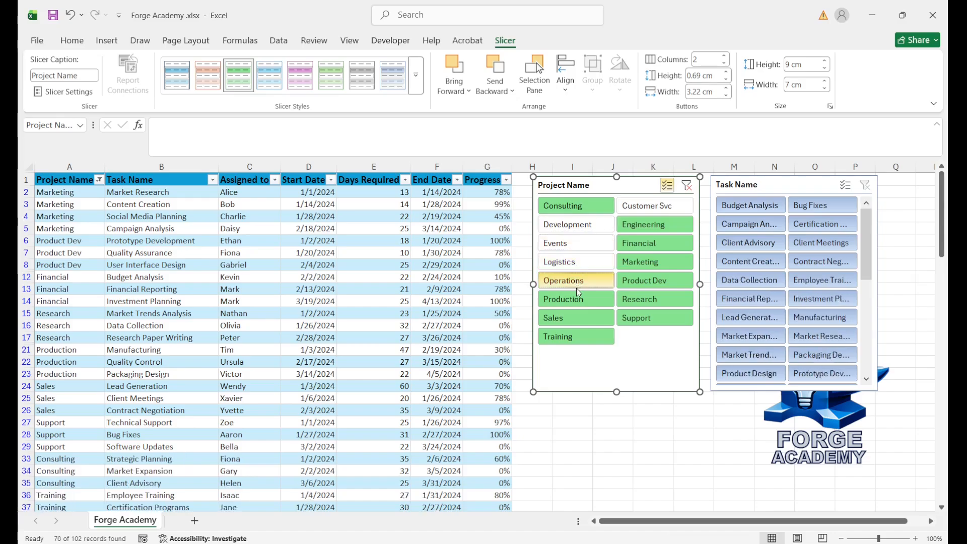
pyautogui.click(577, 288)
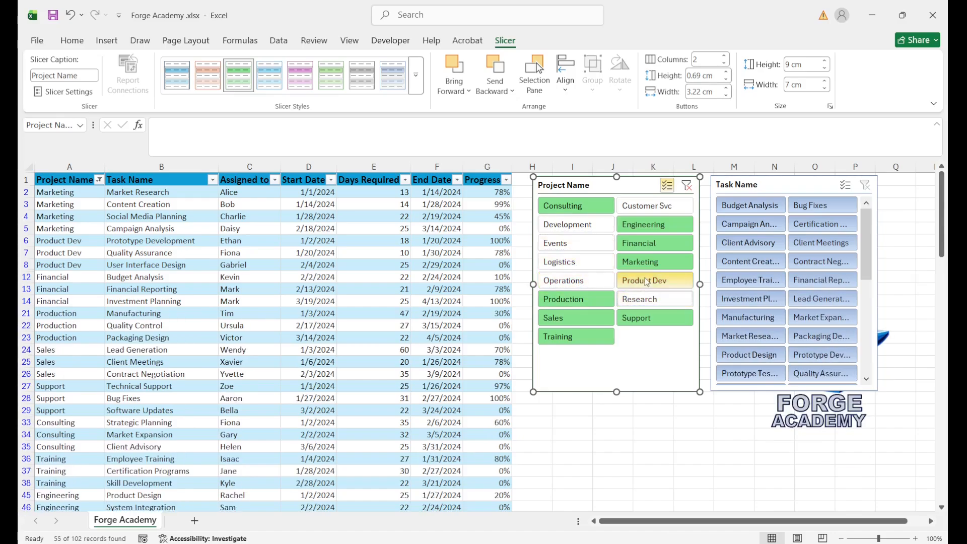
pyautogui.click(643, 318)
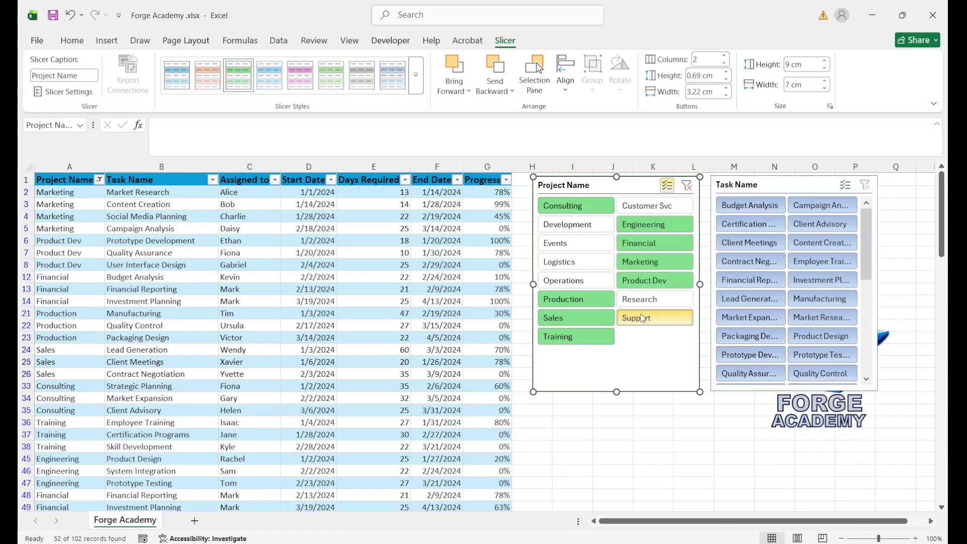
pyautogui.click(591, 207)
pyautogui.click(687, 187)
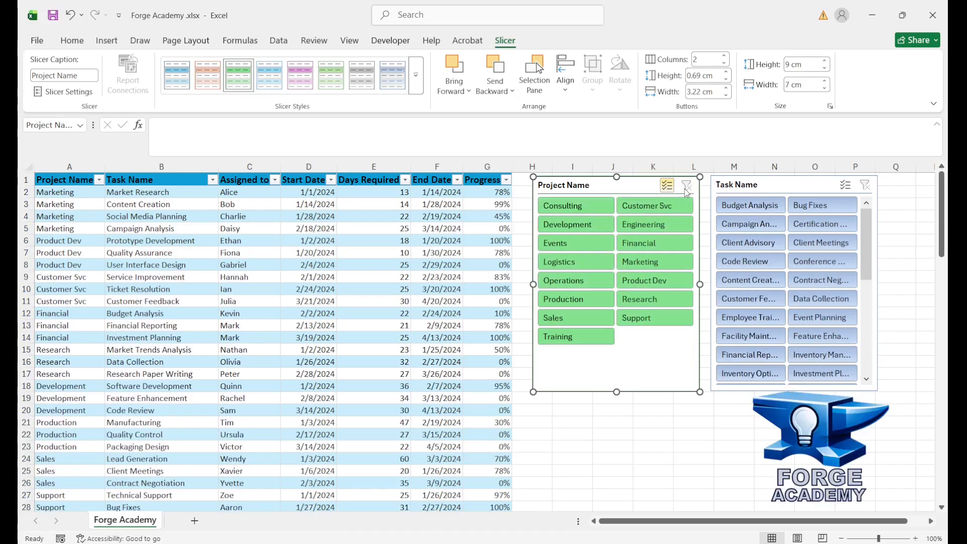
# Exclude Engineering, Marketing and Production in the Project Name slicer, clear the filter and turn multi-select off
pyautogui.click(658, 226)
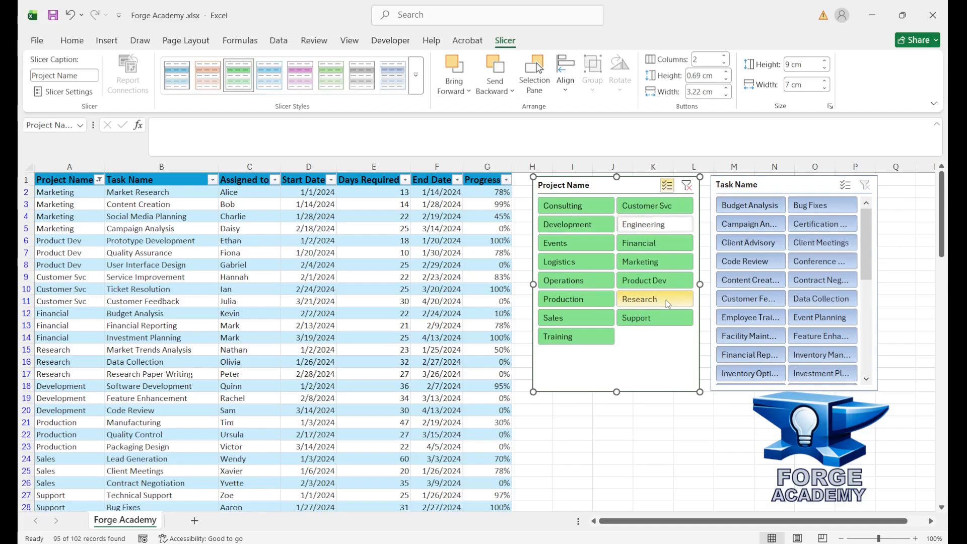
pyautogui.click(655, 262)
pyautogui.click(590, 296)
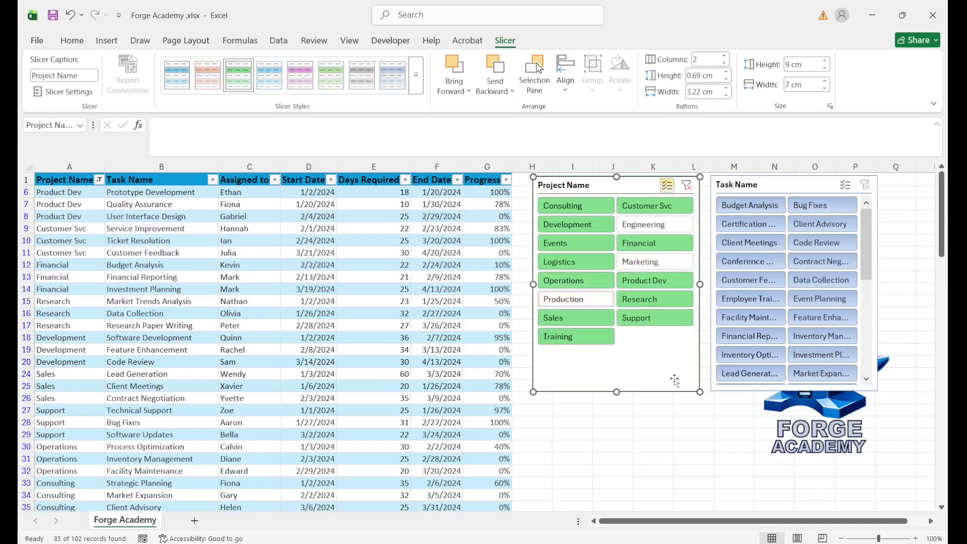
pyautogui.click(687, 187)
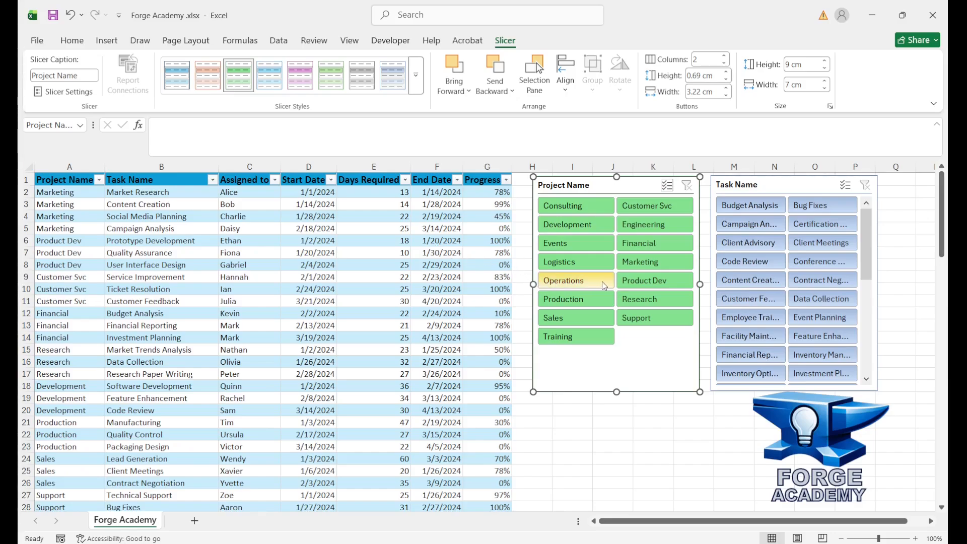
# Filter the table to Engineering, Events, Marketing, Product Dev and Production together using multi-select in the Project Name slicer
pyautogui.click(655, 225)
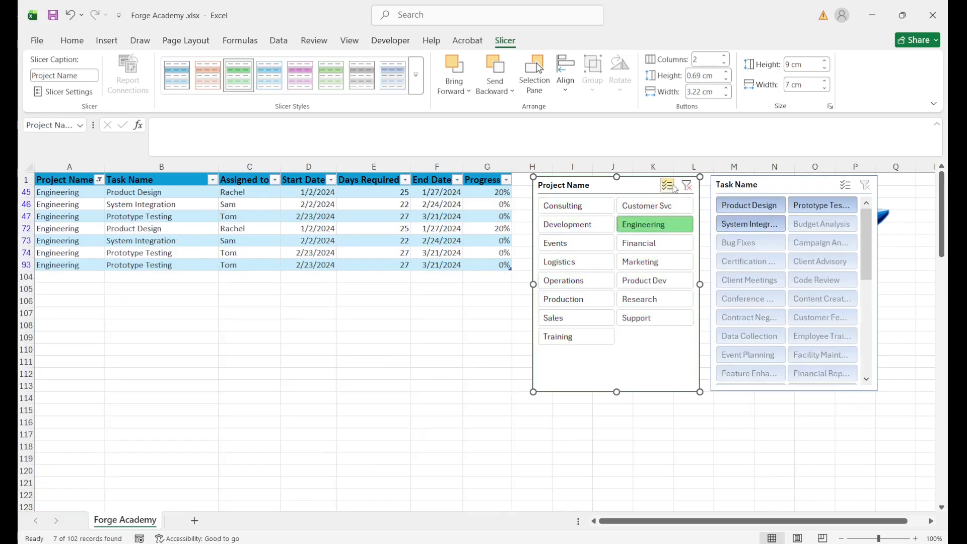
pyautogui.click(576, 243)
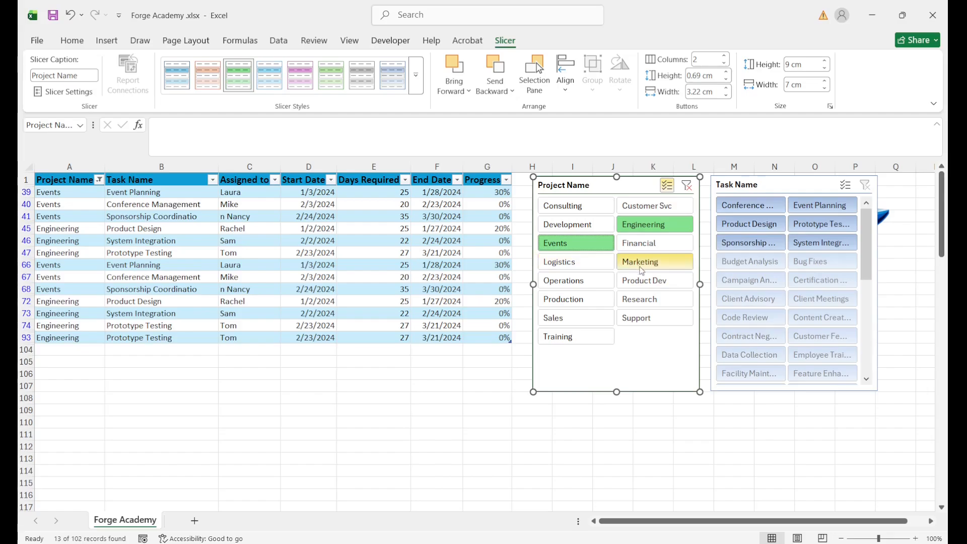
pyautogui.click(655, 261)
pyautogui.click(644, 283)
pyautogui.click(569, 301)
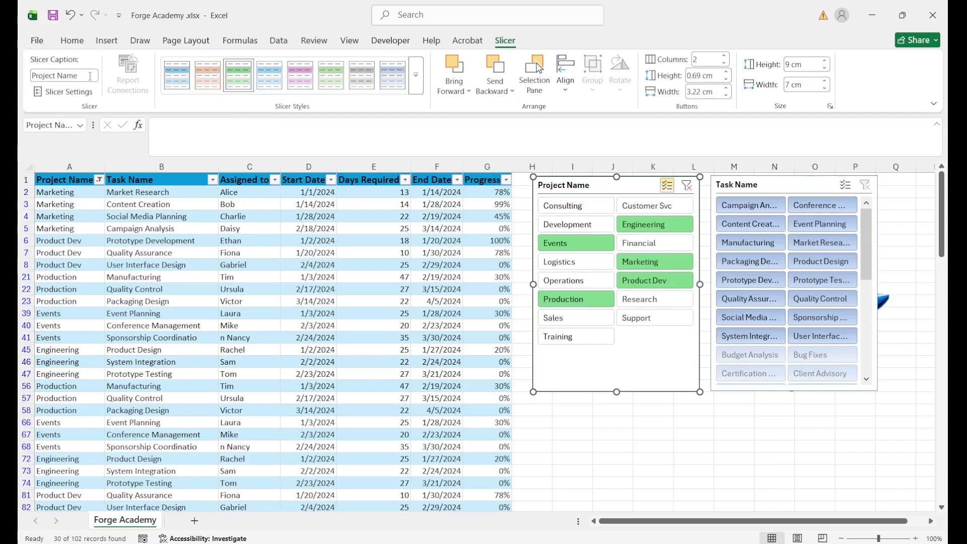
# Change the Project Name slicer's caption to "Projects"
pyautogui.moveTo(91, 78); pyautogui.dragTo(58, 76)
pyautogui.doubleClick(59, 77)
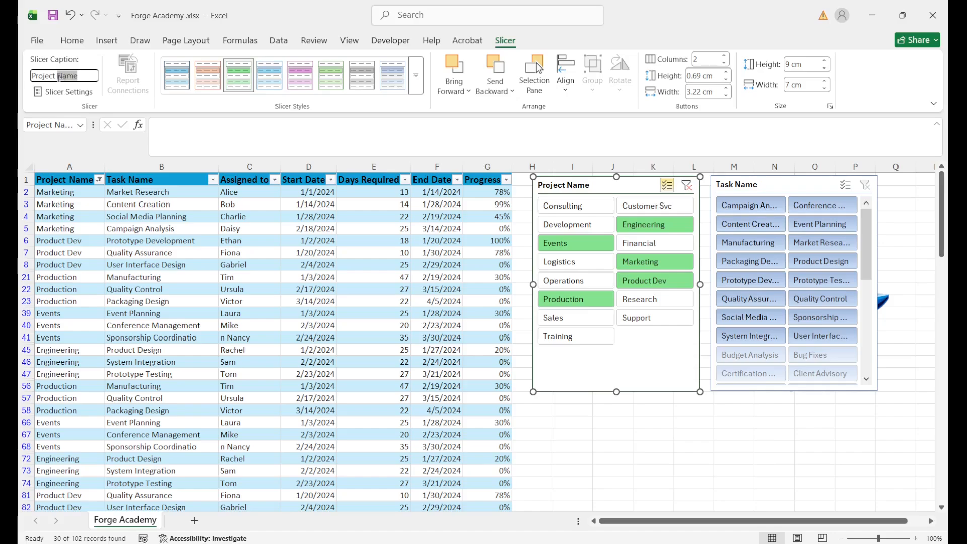
pyautogui.press('BackSpace')
pyautogui.press('BackSpace')
pyautogui.write('s')
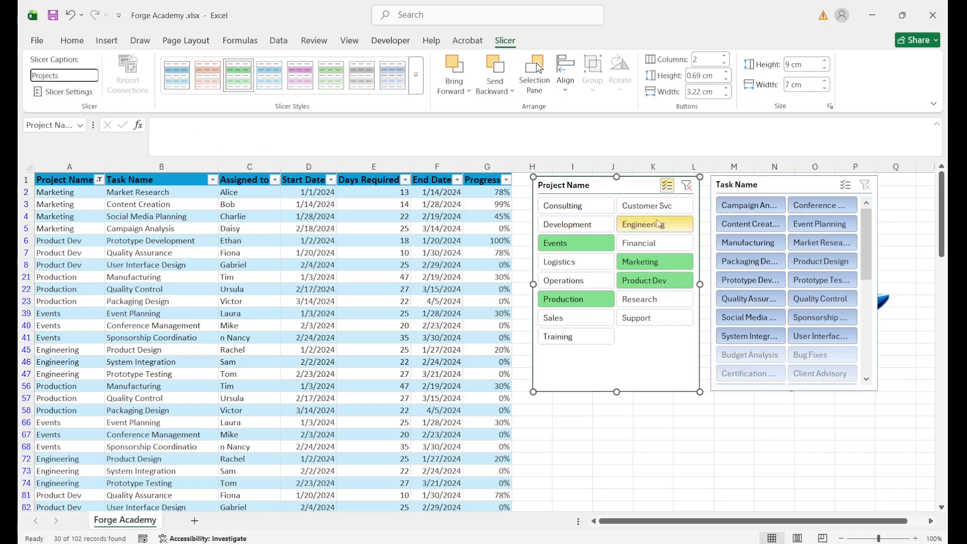
pyautogui.click(614, 192)
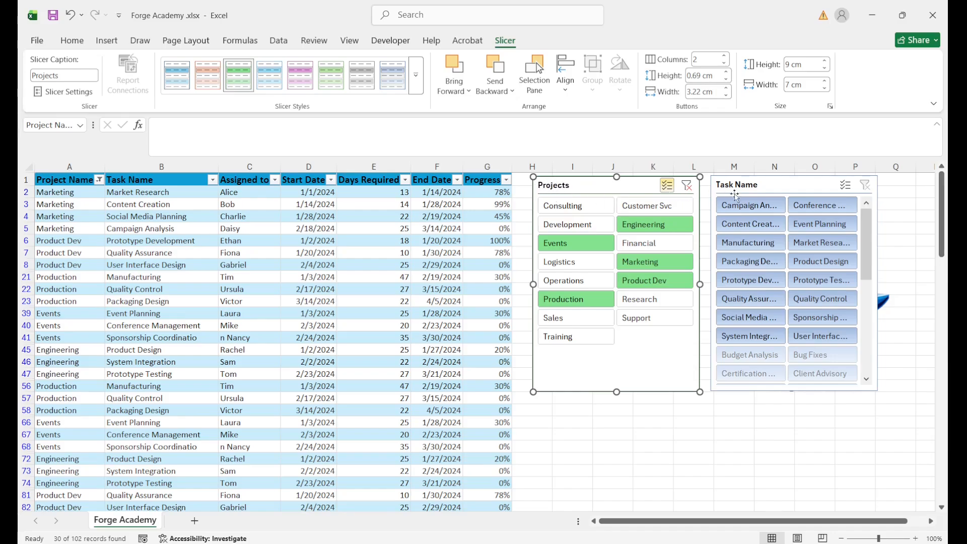
# Change the Task Name slicer's caption to "Tasks"
pyautogui.click(784, 189)
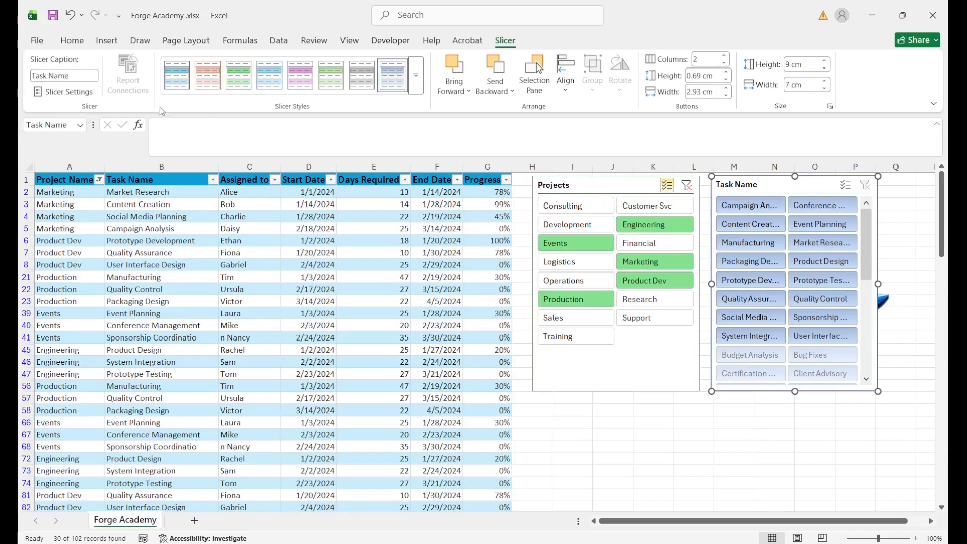
pyautogui.moveTo(69, 77); pyautogui.dragTo(48, 76)
pyautogui.click(51, 76)
pyautogui.write('sks')
pyautogui.click(750, 188)
# Overlap the Projects slicer with the Tasks slicer, bring it forward and send it backward again
pyautogui.click(625, 191)
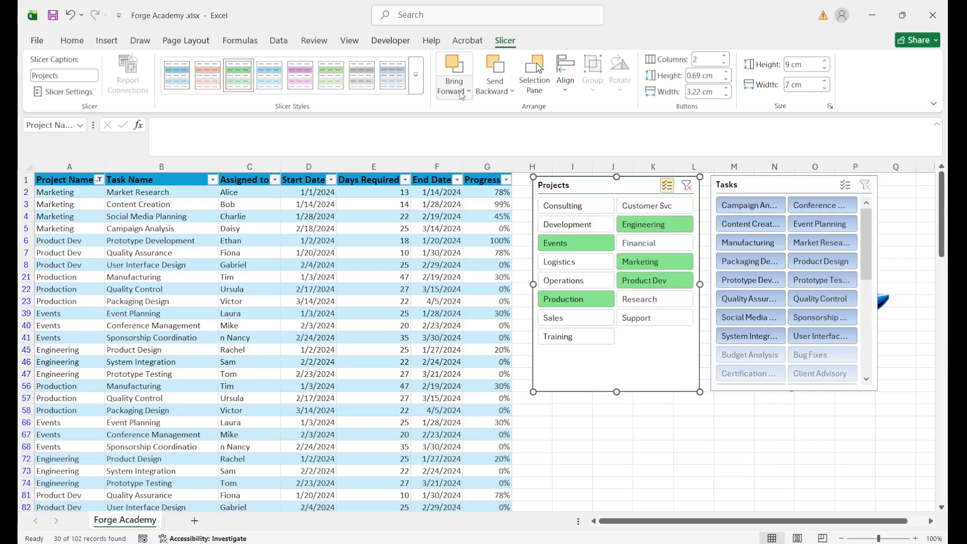
pyautogui.moveTo(571, 181); pyautogui.dragTo(569, 185)
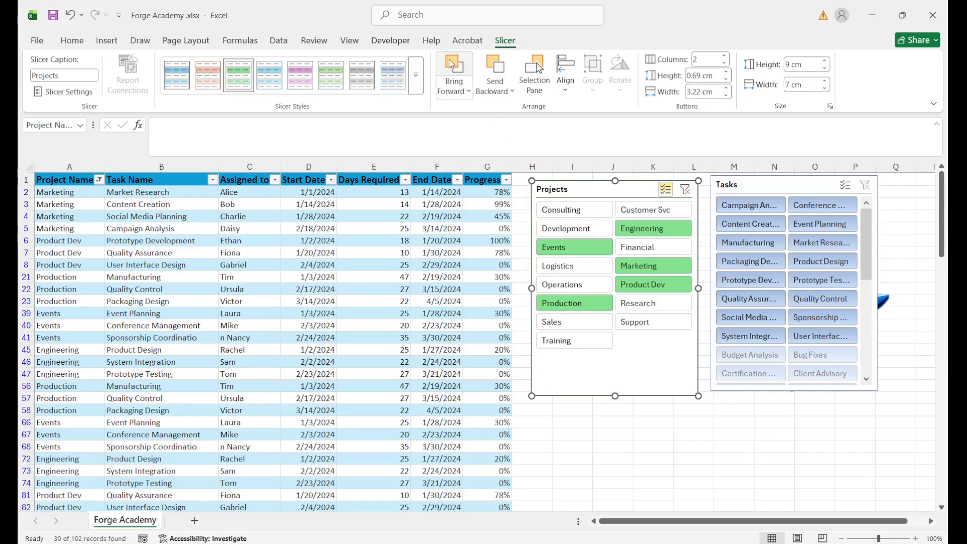
pyautogui.moveTo(573, 191); pyautogui.dragTo(625, 221)
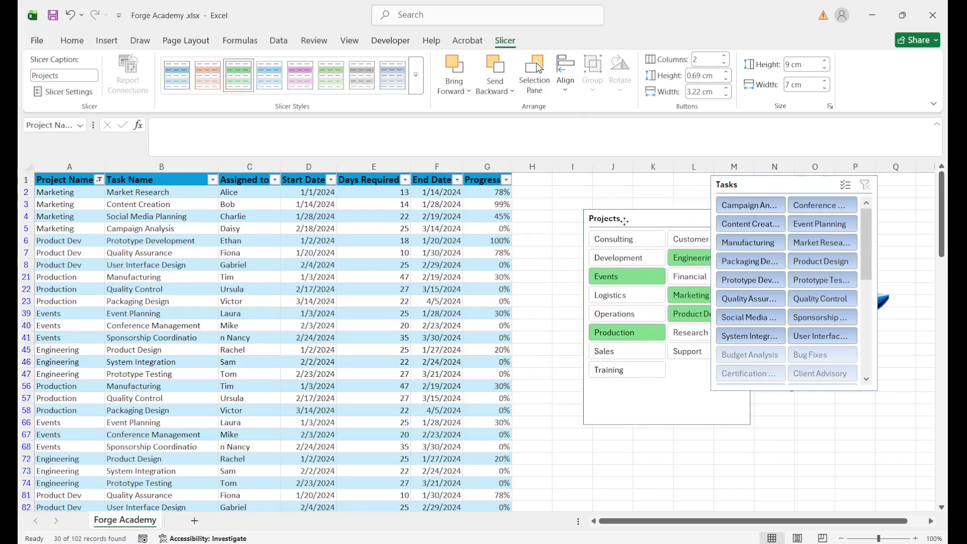
pyautogui.click(455, 68)
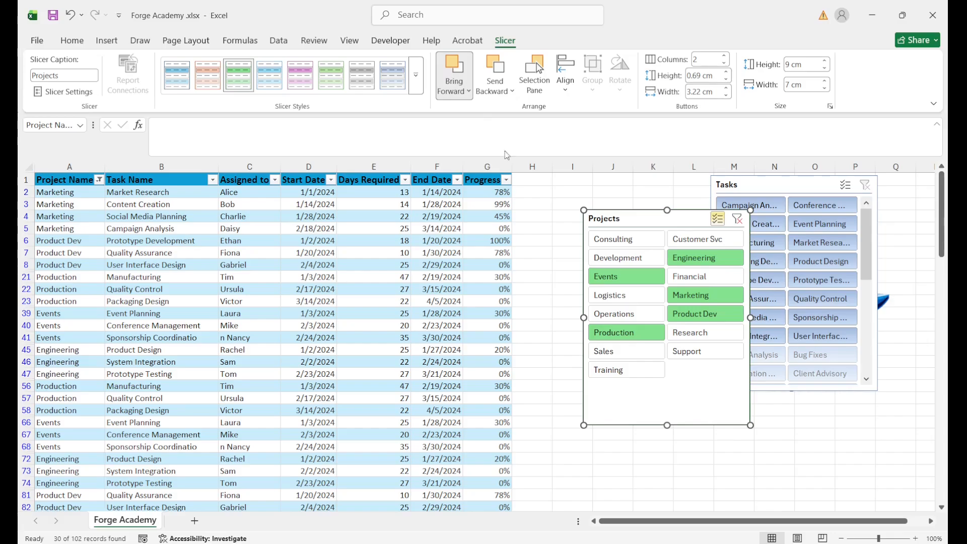
pyautogui.click(495, 66)
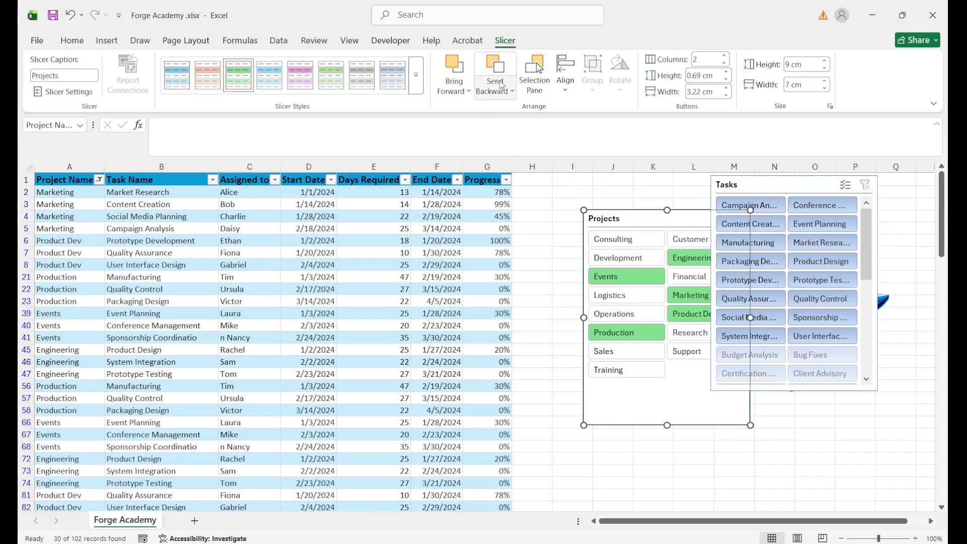
# Place the Projects and Tasks slicers side by side with their upper edges level
pyautogui.moveTo(660, 220); pyautogui.dragTo(610, 192)
pyautogui.moveTo(755, 181); pyautogui.dragTo(750, 189)
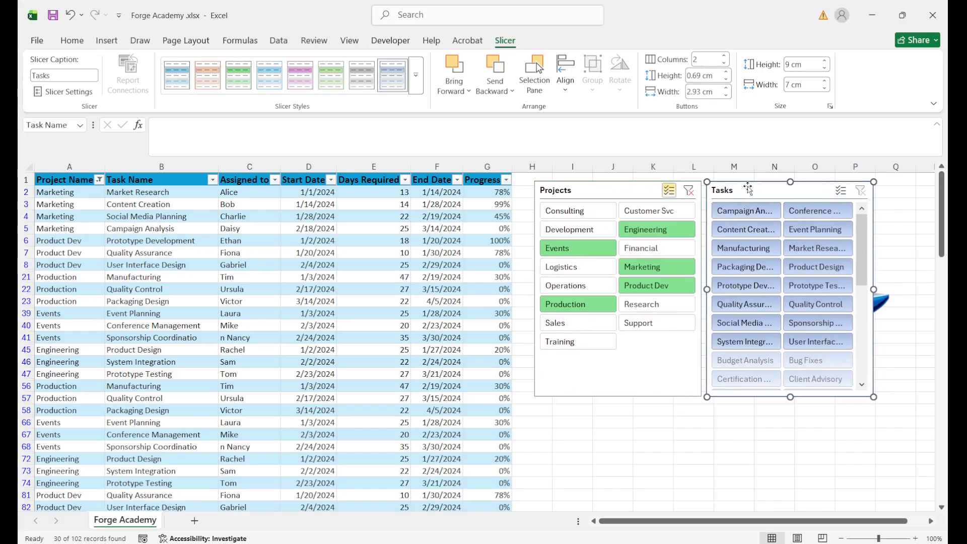
# Show the Selection pane, then hide and restore the Task Name and Project Name 1 slicers individually
pyautogui.click(538, 72)
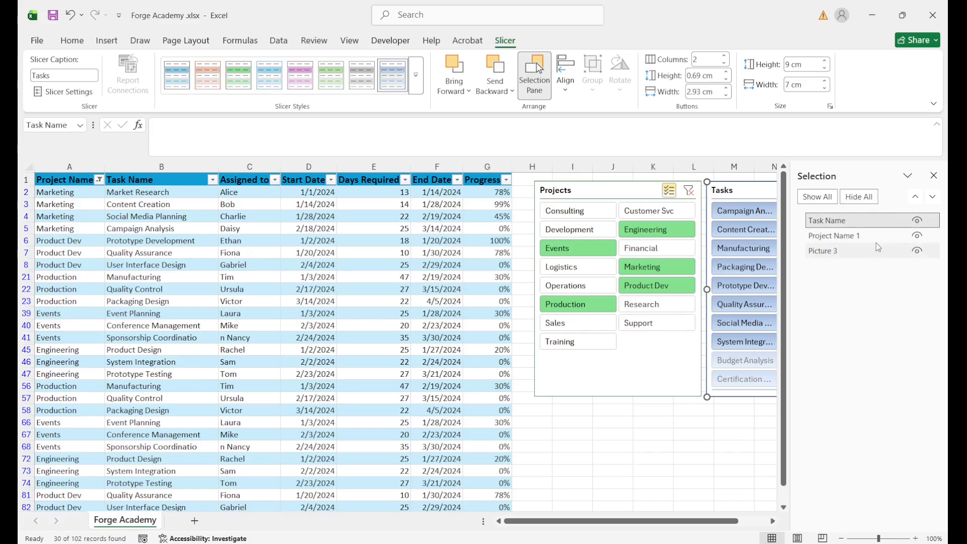
pyautogui.click(918, 222)
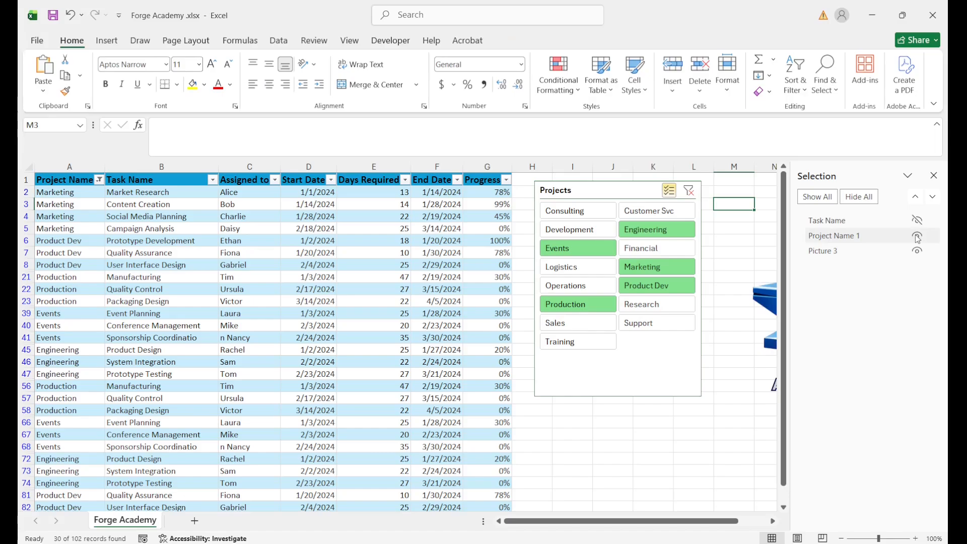
pyautogui.click(918, 236)
pyautogui.click(918, 235)
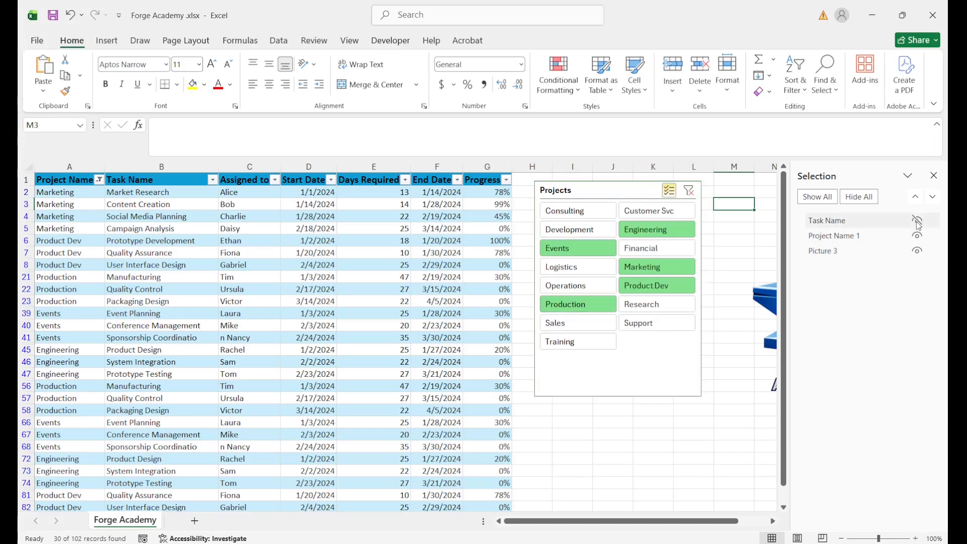
pyautogui.click(918, 221)
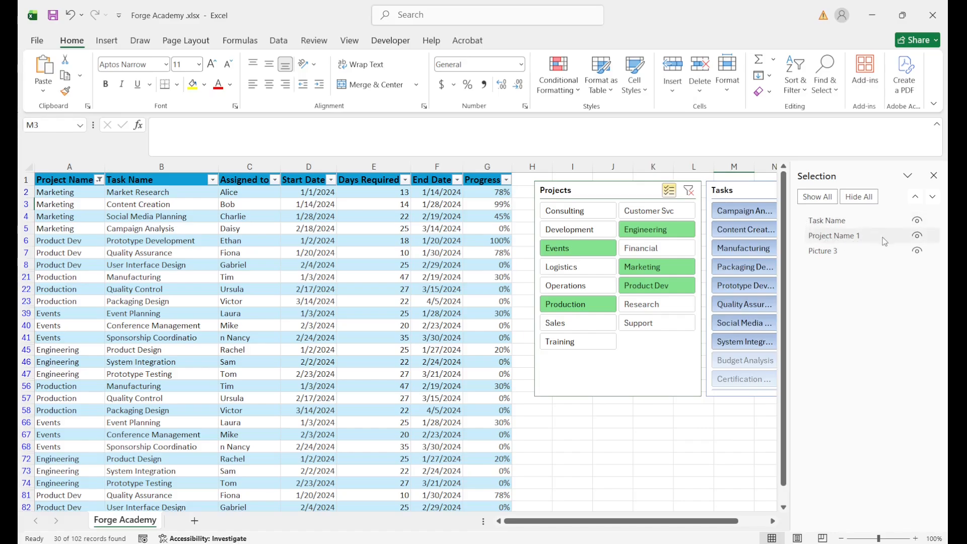
# Hide and restore all objects, repeat this individually for the Project Name 1 and Task Name slicers, and close the Selection pane
pyautogui.click(857, 196)
pyautogui.click(828, 198)
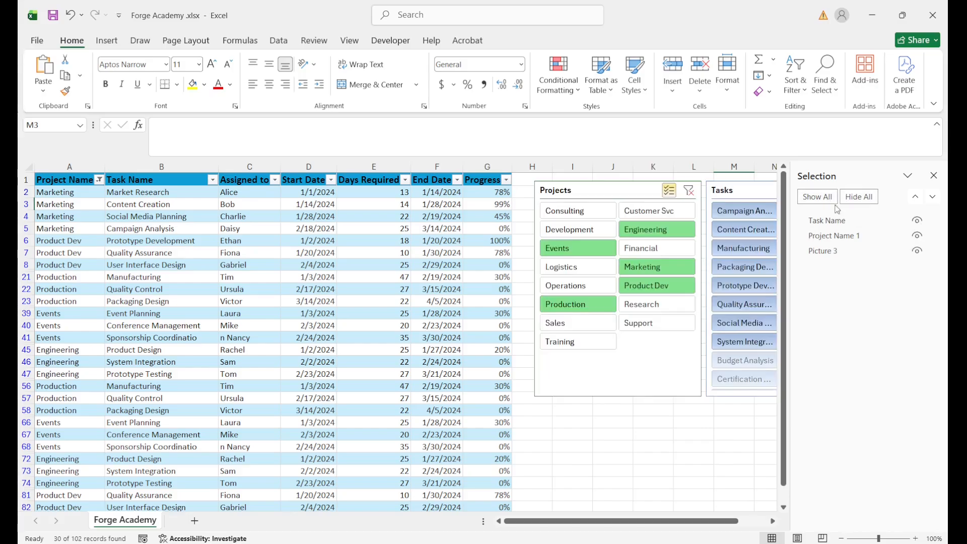
pyautogui.click(918, 236)
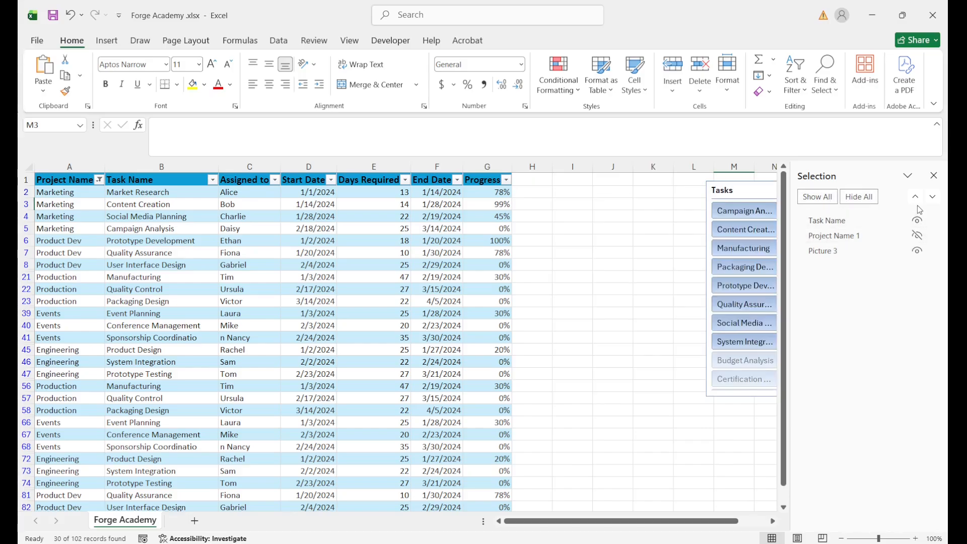
pyautogui.click(918, 236)
pyautogui.click(917, 221)
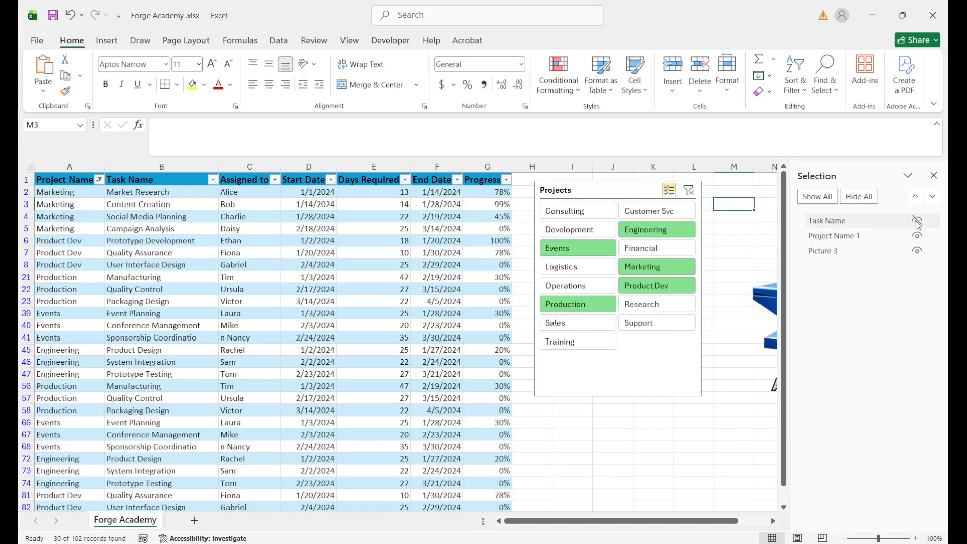
pyautogui.click(917, 222)
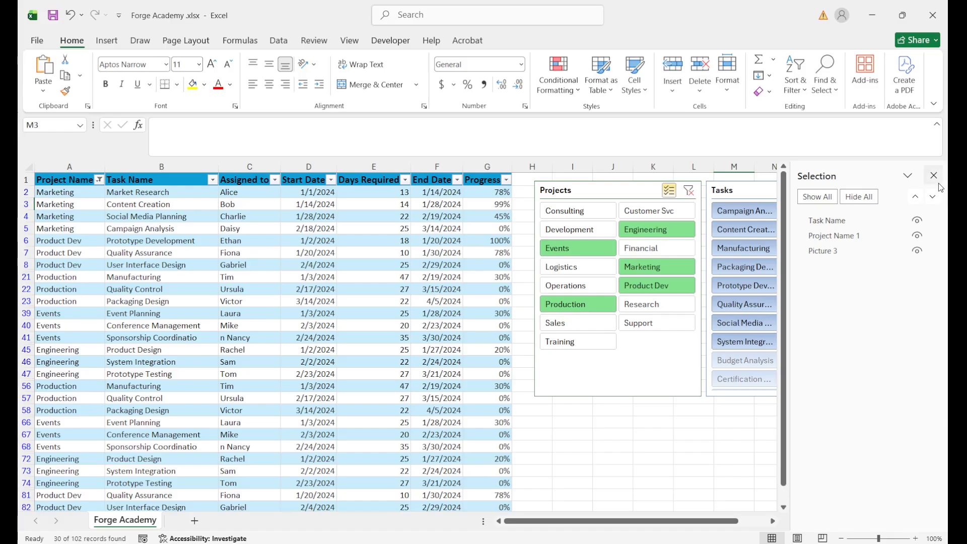
pyautogui.click(918, 235)
pyautogui.click(918, 236)
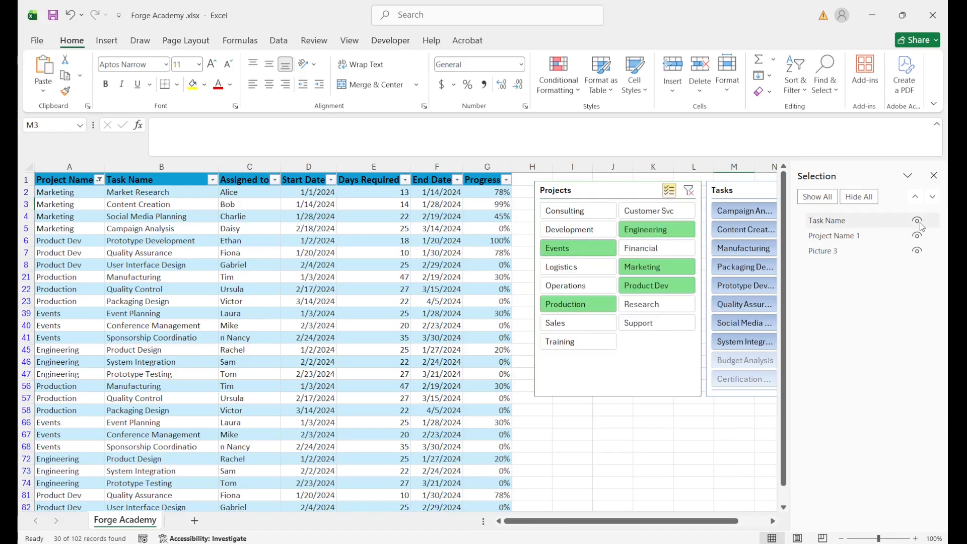
pyautogui.click(918, 221)
pyautogui.click(918, 221)
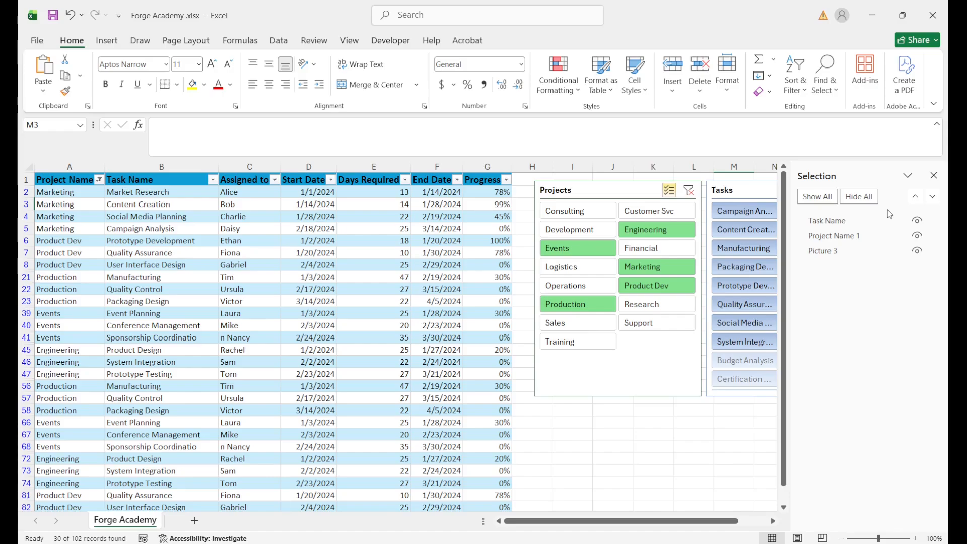
pyautogui.click(934, 176)
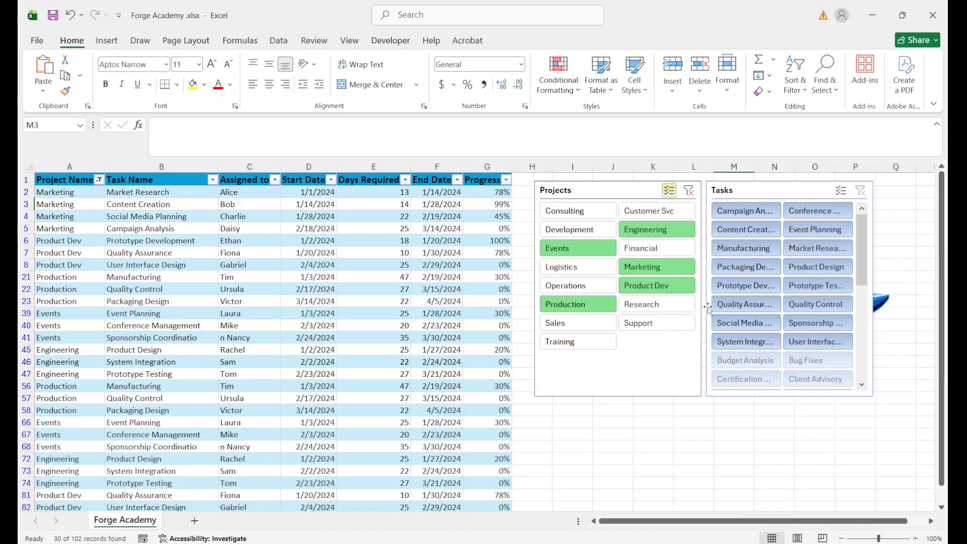
# Add Logistics and Research to the project selection in the Projects slicer
pyautogui.click(599, 276)
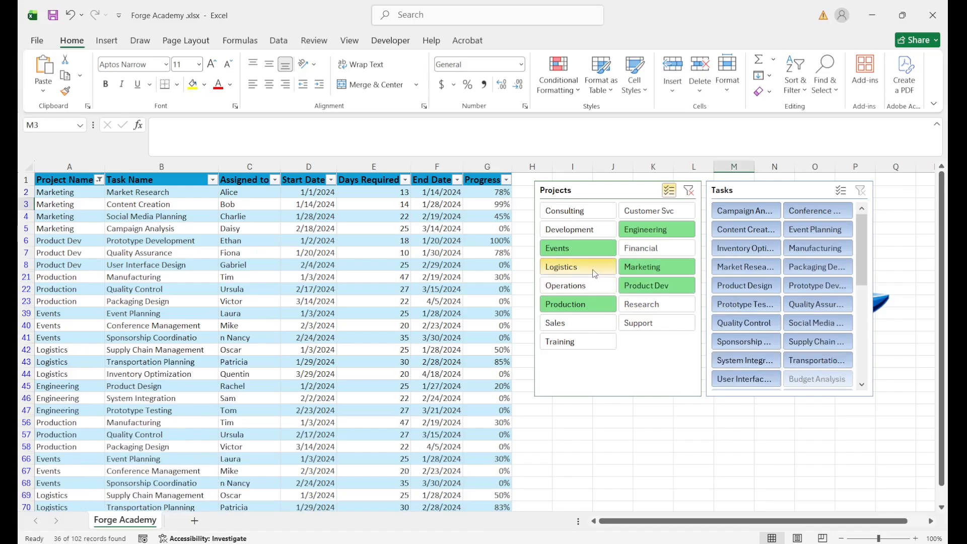
pyautogui.click(642, 309)
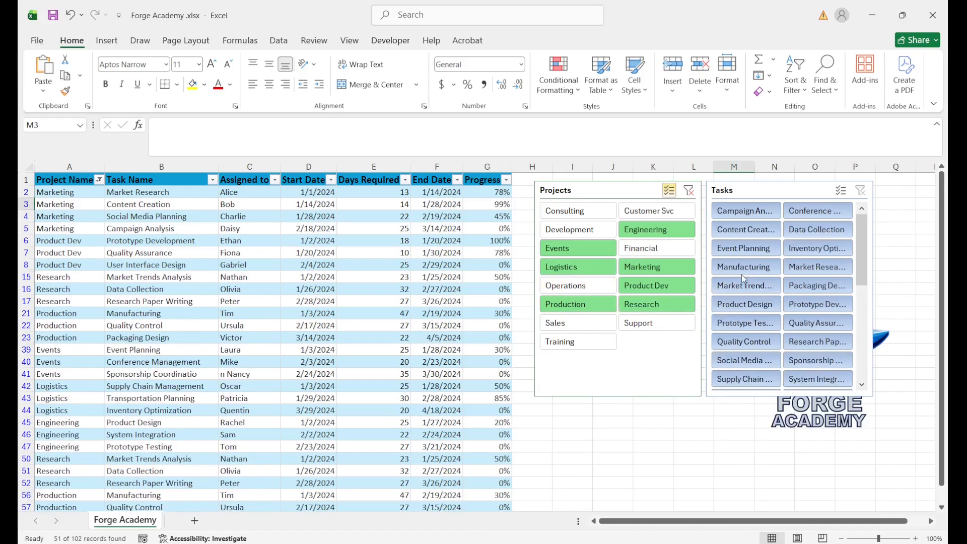
# Filter the table with the Tasks slicer by one task at a time: Manufacturing, Data Collection and Inventory Optimization
pyautogui.click(745, 268)
pyautogui.hotkey('ctrl', 't')
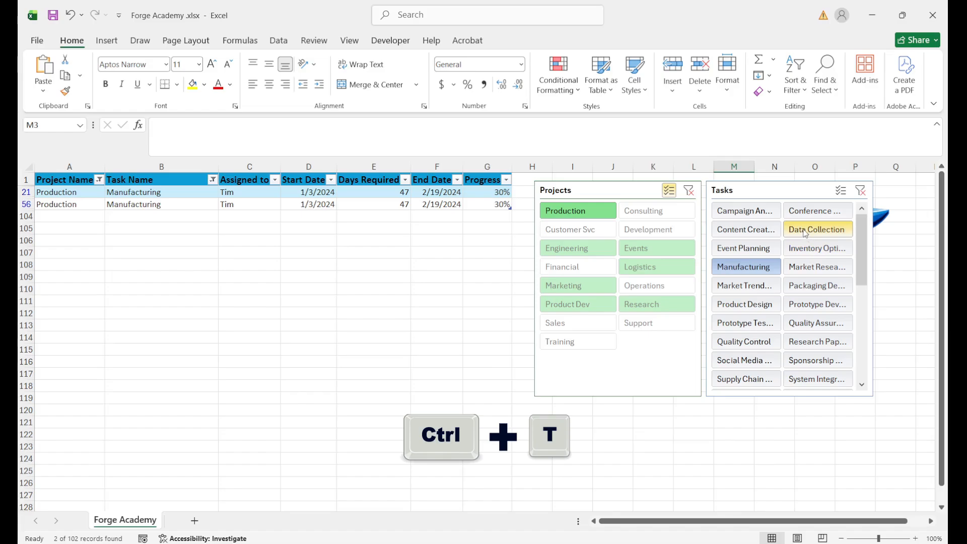
pyautogui.click(810, 231)
pyautogui.click(807, 258)
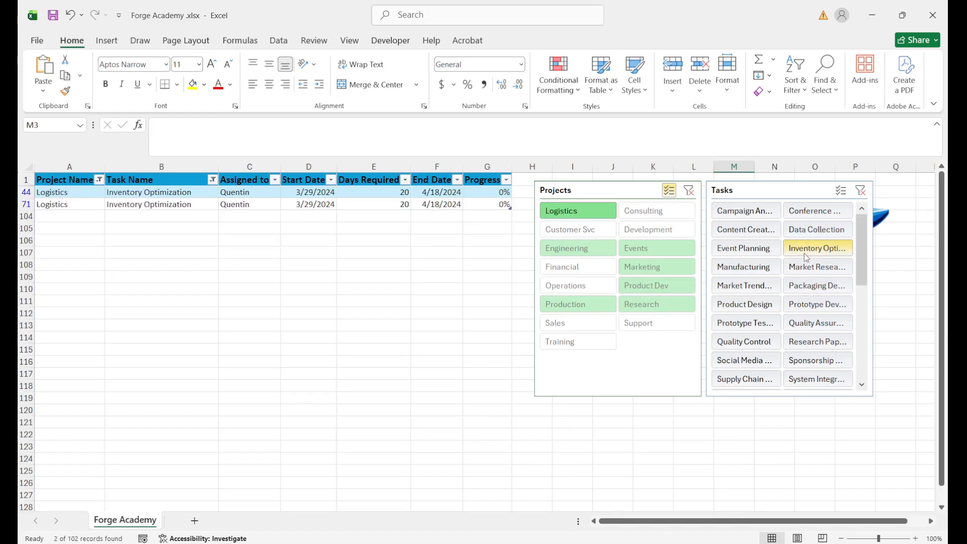
# Filter the Tasks slicer to Packaging Design, enable multi-select and add Event Planning, Content Creation, Market Trends Analysis, Prototype Testing and Quality Control
pyautogui.click(796, 286)
pyautogui.click(841, 191)
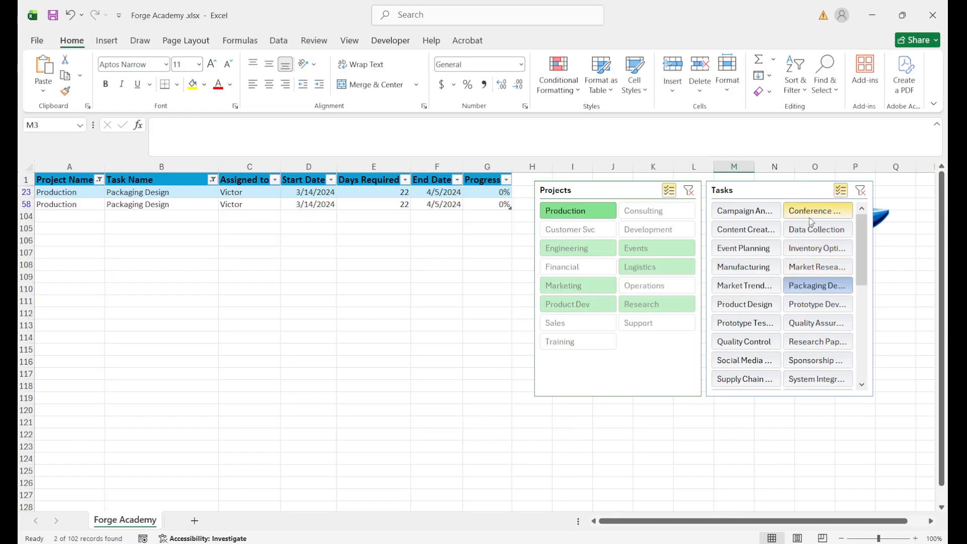
pyautogui.click(756, 247)
pyautogui.click(757, 233)
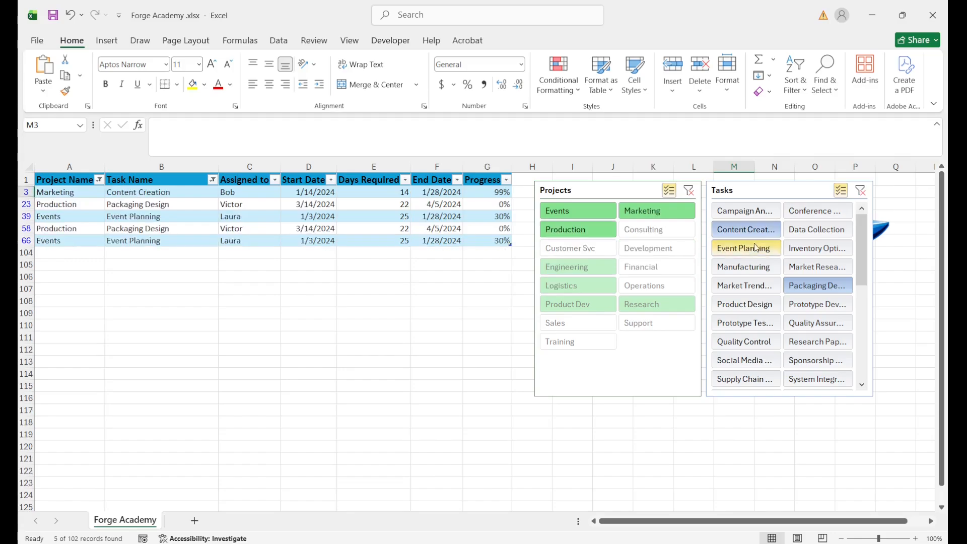
pyautogui.click(745, 288)
pyautogui.click(745, 323)
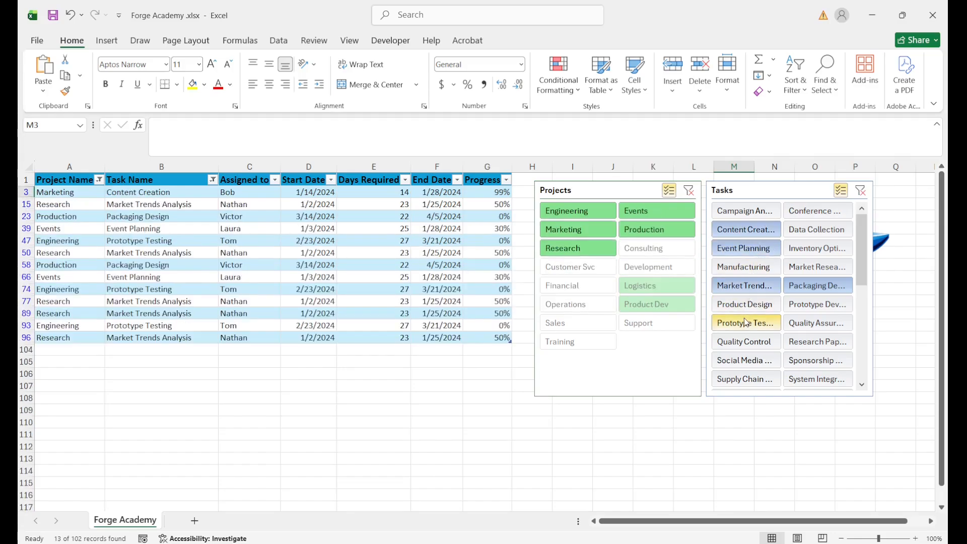
pyautogui.click(742, 348)
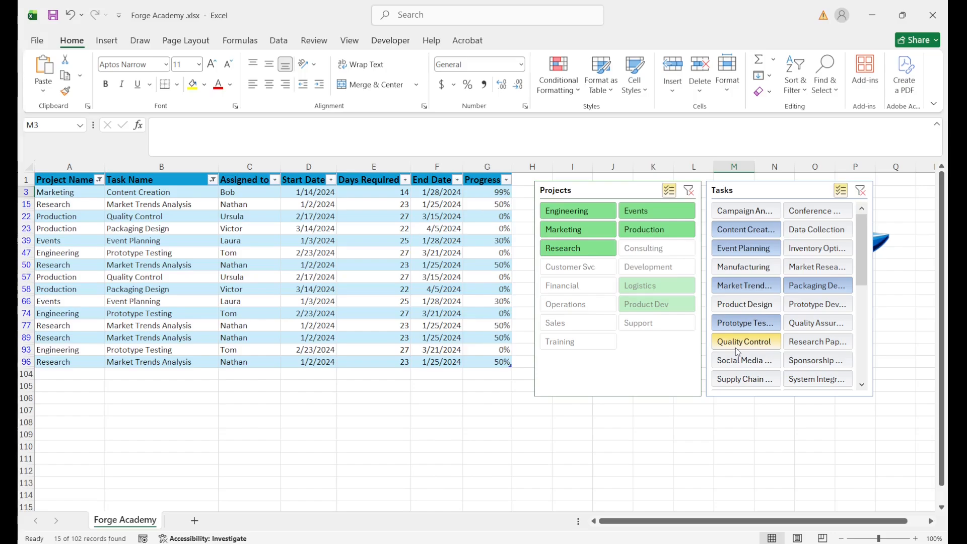